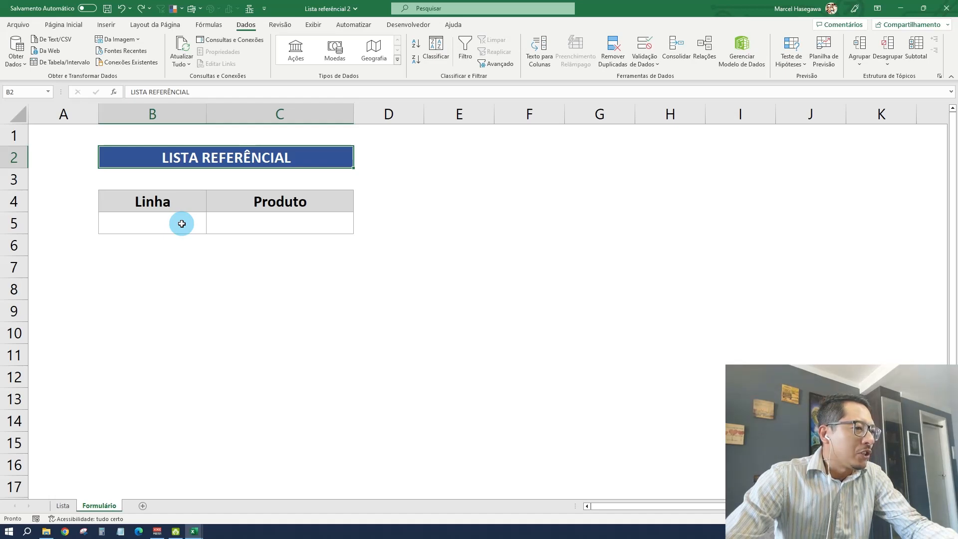
Step: Choose Sala as the Linha and Rack as the Produto in row 5 of the form
{"action": "left_click", "coordinate": [181, 223]}
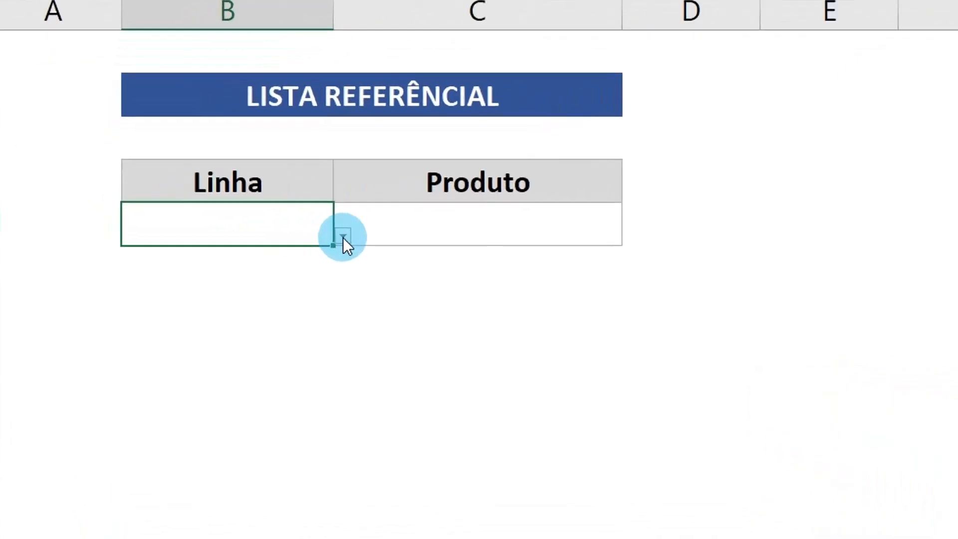
{"action": "left_click", "coordinate": [343, 237]}
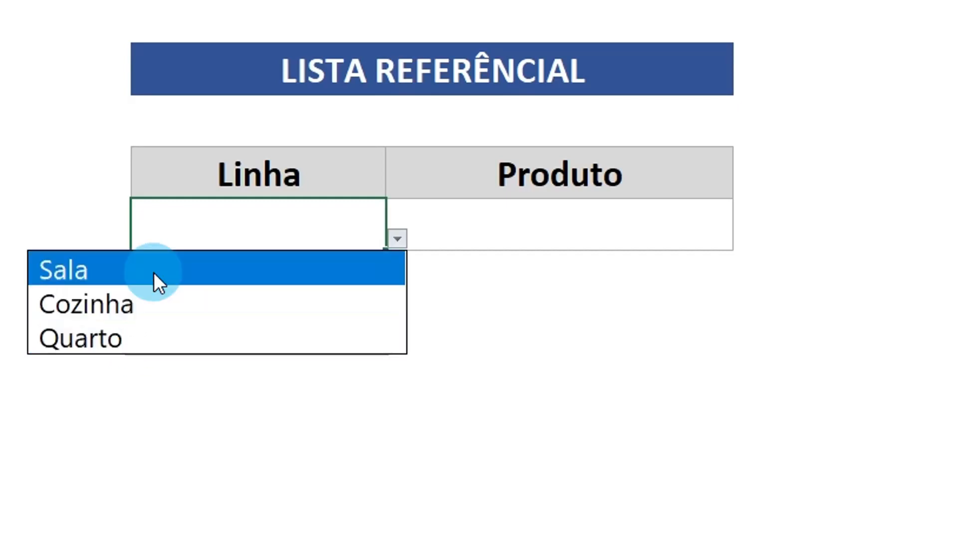
{"action": "left_click", "coordinate": [153, 271]}
{"action": "left_click", "coordinate": [625, 218]}
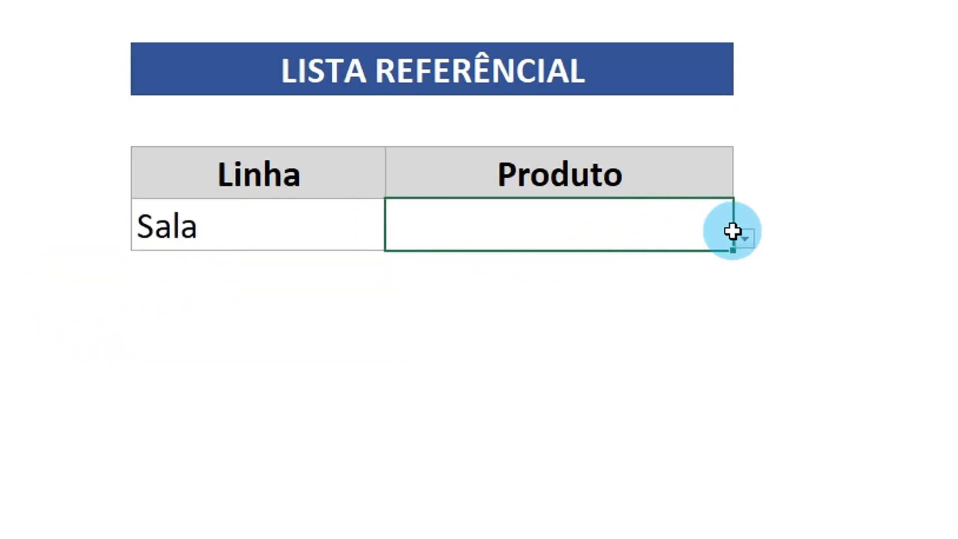
{"action": "left_click", "coordinate": [745, 236]}
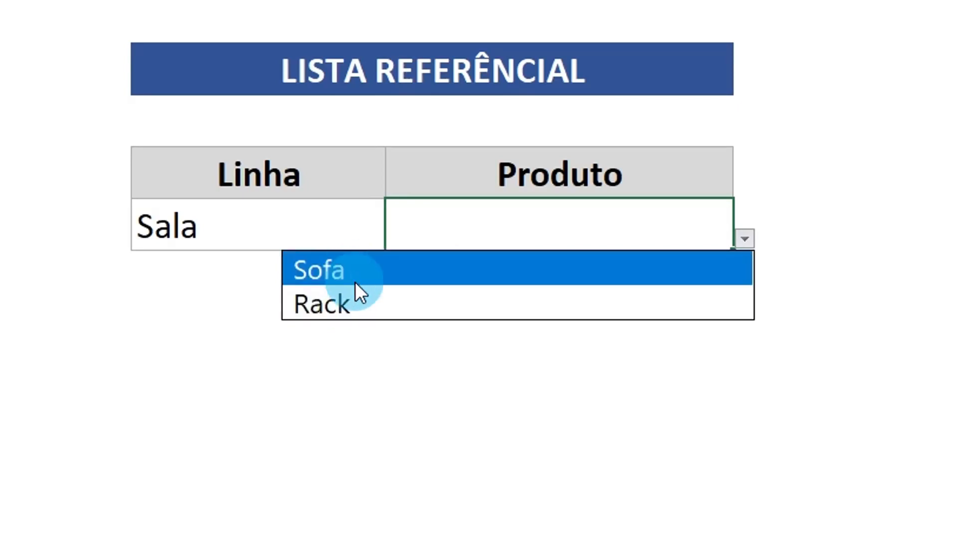
{"action": "left_click", "coordinate": [356, 301]}
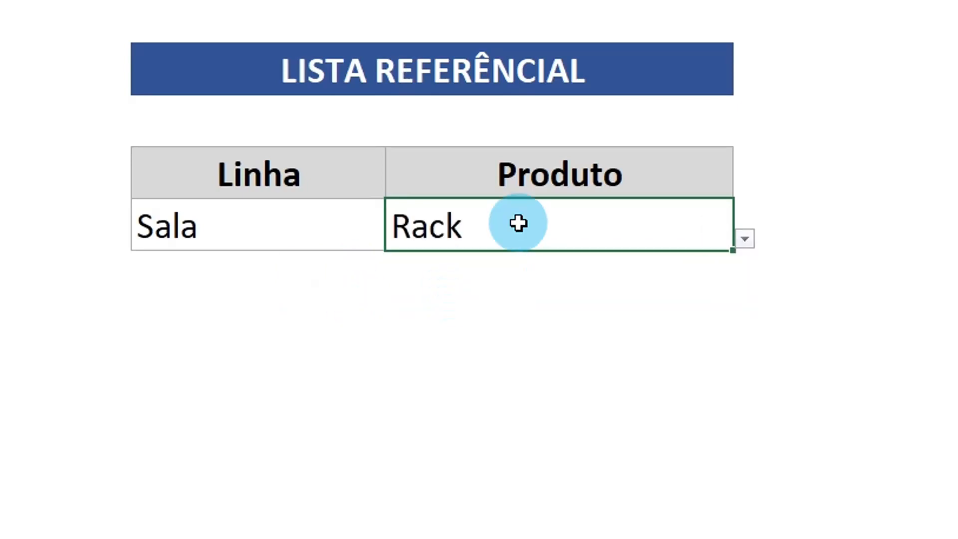
Step: Change the form's Linha to Cozinha and its Produto to Armário
{"action": "left_click", "coordinate": [305, 226]}
{"action": "left_click", "coordinate": [397, 239]}
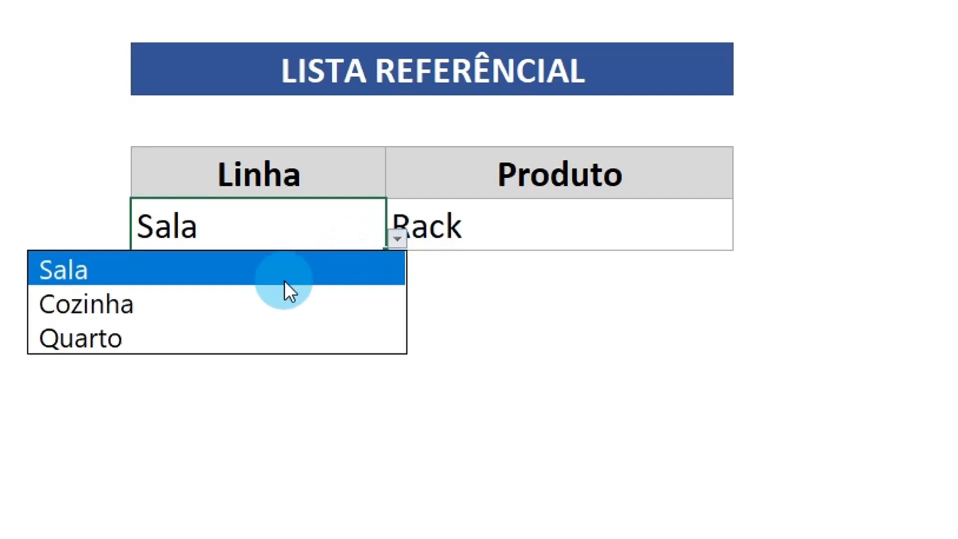
{"action": "left_click", "coordinate": [256, 302]}
{"action": "left_click", "coordinate": [699, 227]}
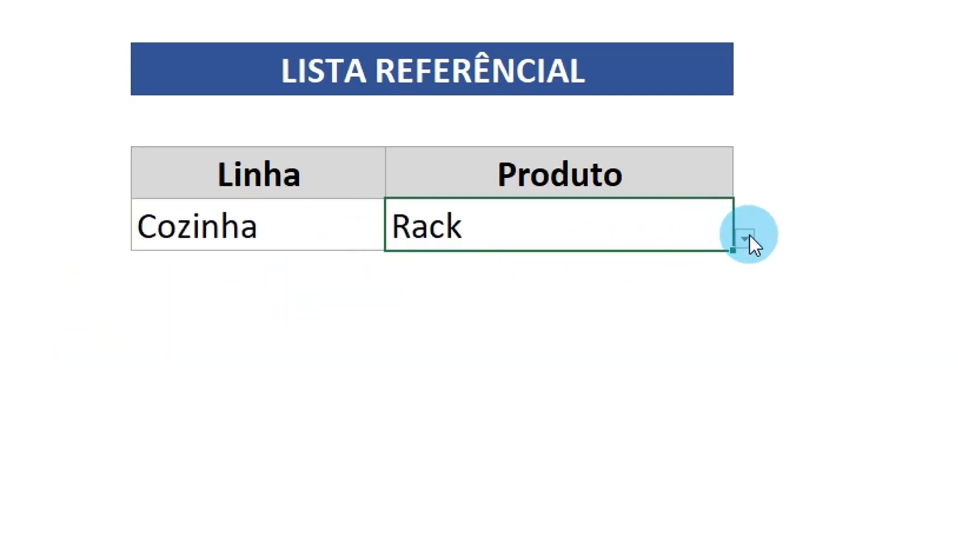
{"action": "left_click", "coordinate": [746, 238]}
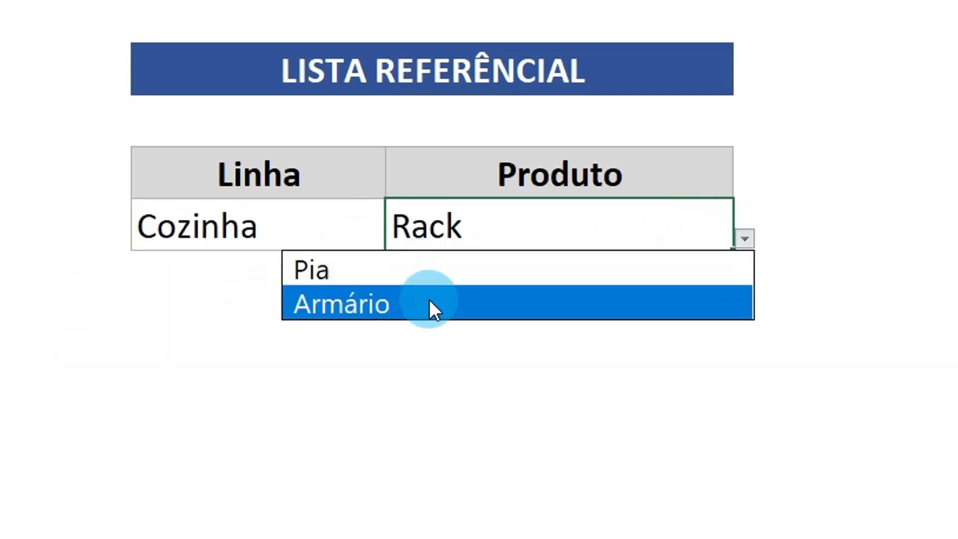
{"action": "left_click", "coordinate": [445, 305]}
Step: Change the form's Linha to Quarto and its Produto to Criado mudo
{"action": "left_click", "coordinate": [278, 225]}
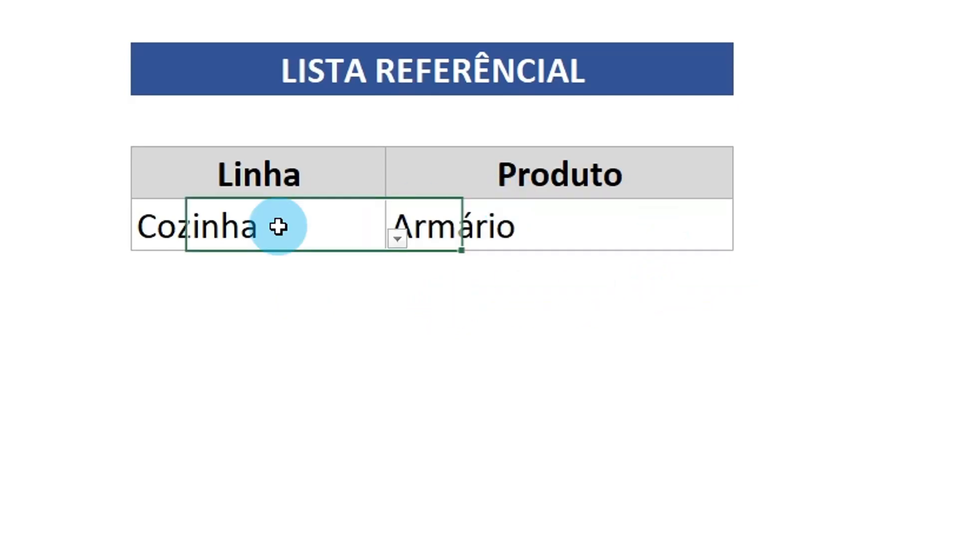
{"action": "left_click", "coordinate": [397, 239]}
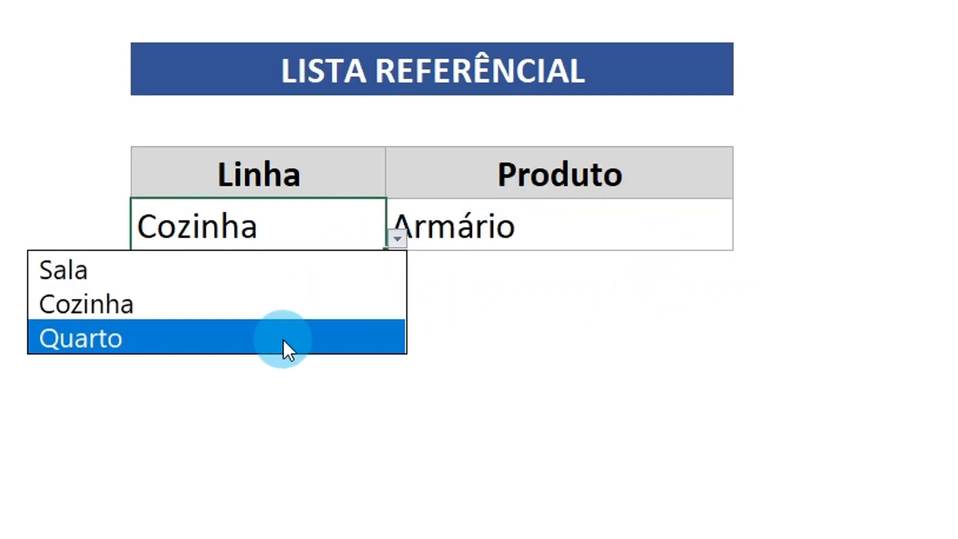
{"action": "left_click", "coordinate": [283, 339]}
{"action": "left_click", "coordinate": [661, 231]}
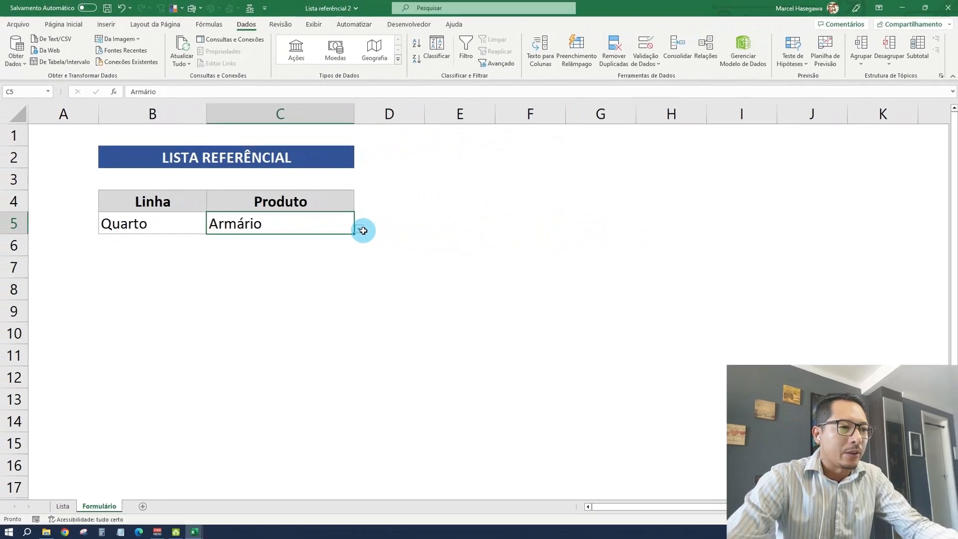
{"action": "left_click", "coordinate": [744, 239]}
{"action": "left_click", "coordinate": [289, 253]}
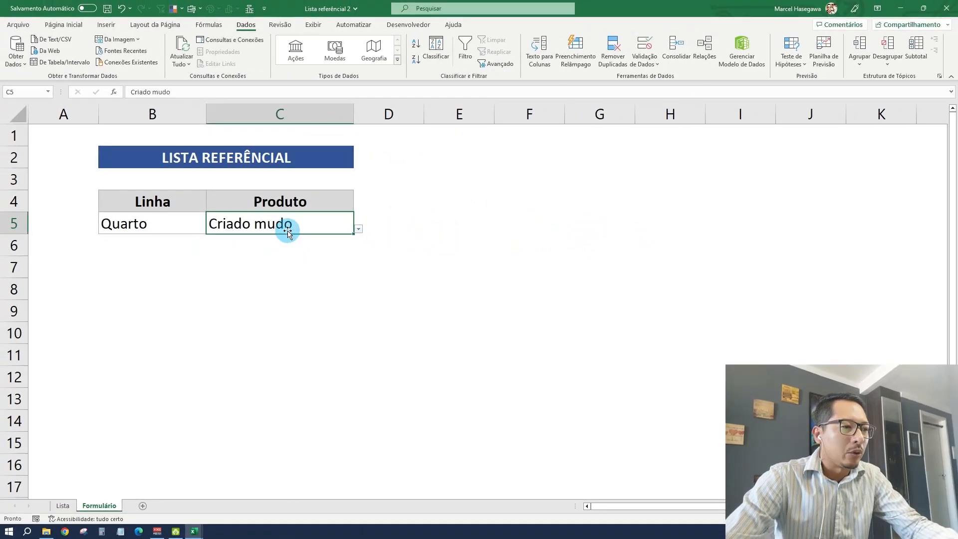
{"action": "left_click", "coordinate": [165, 224]}
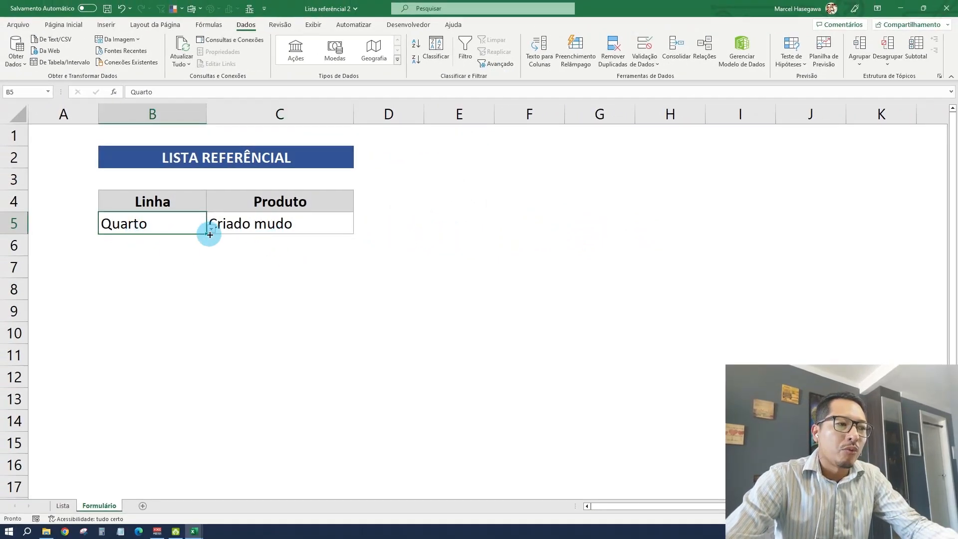
{"action": "left_click", "coordinate": [300, 225]}
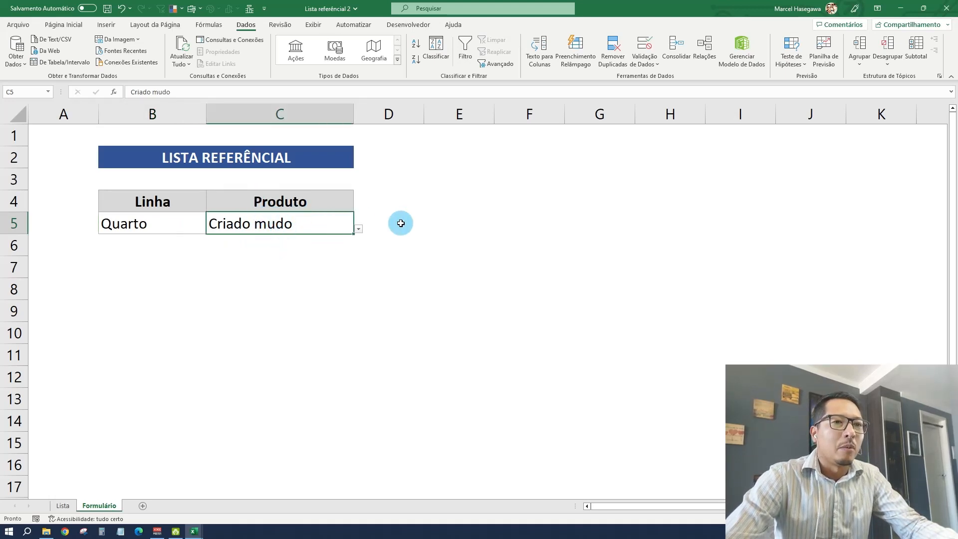
Step: Switch to the Lista referêncial workbook and show its Lista sheet
{"action": "left_click", "coordinate": [202, 533]}
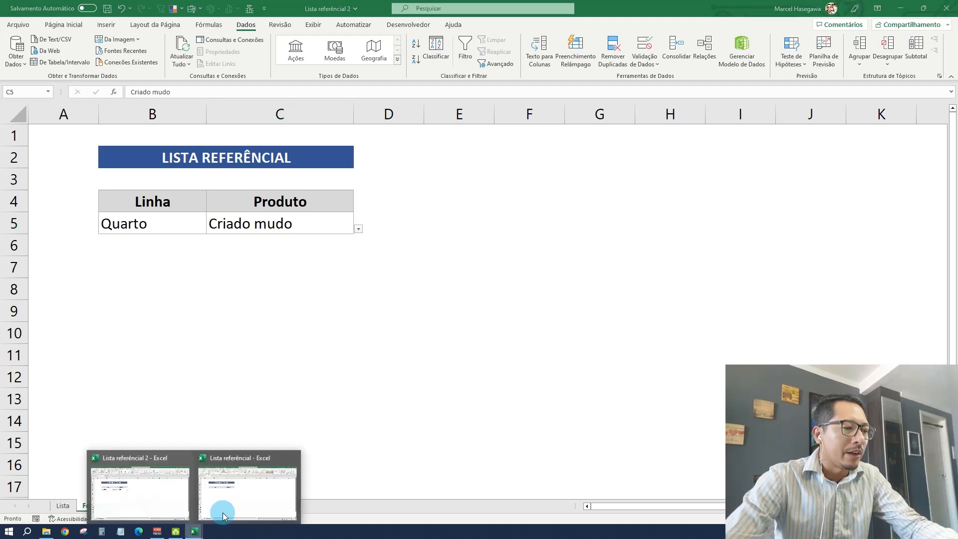
{"action": "left_click", "coordinate": [213, 491]}
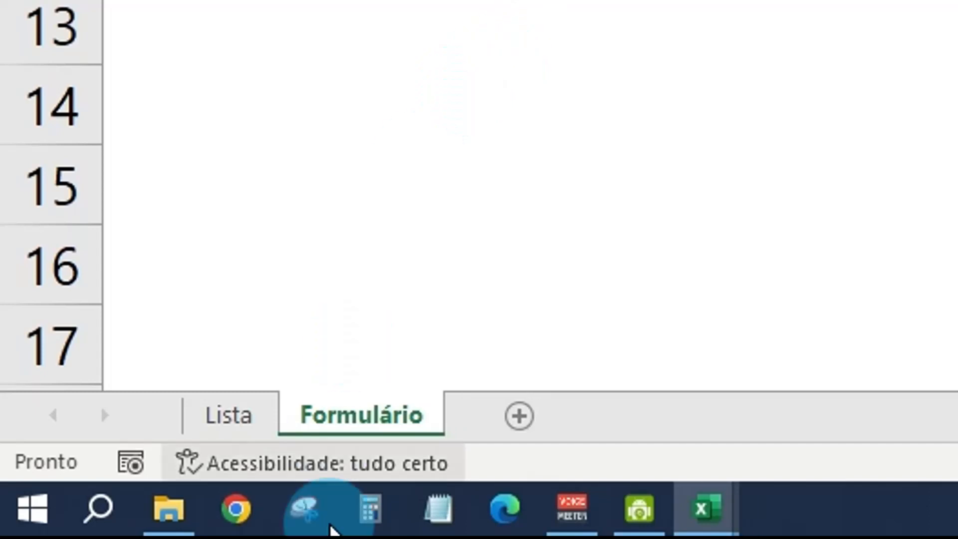
{"action": "left_click", "coordinate": [345, 423]}
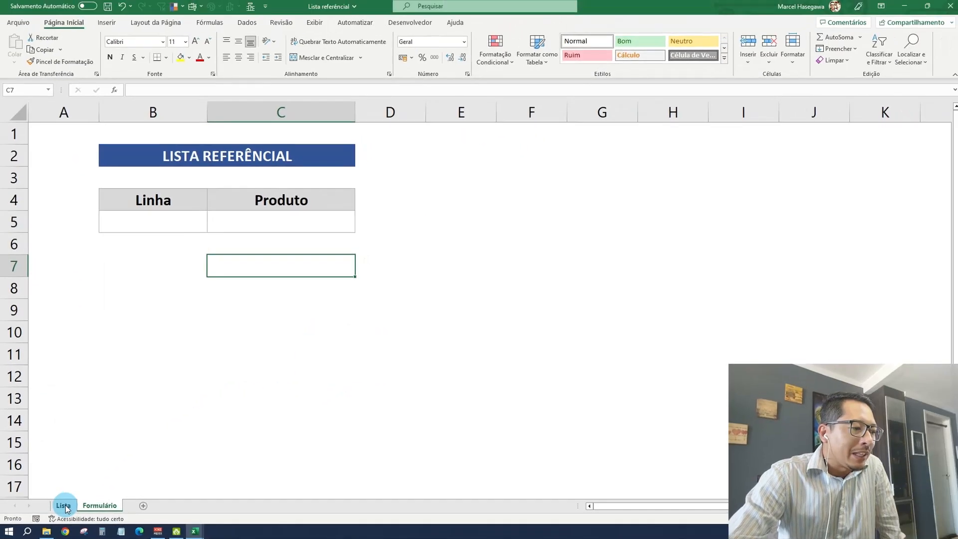
{"action": "left_click", "coordinate": [64, 506]}
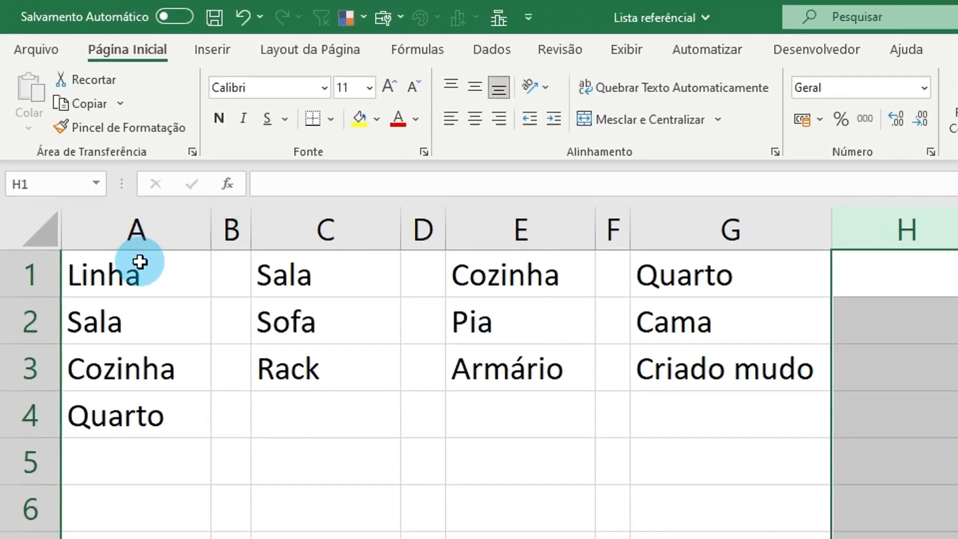
Step: Examine how each Linha entry in column A matches a product list header in columns C, E and G
{"action": "left_click_drag", "start_coordinate": [139, 269], "coordinate": [146, 416]}
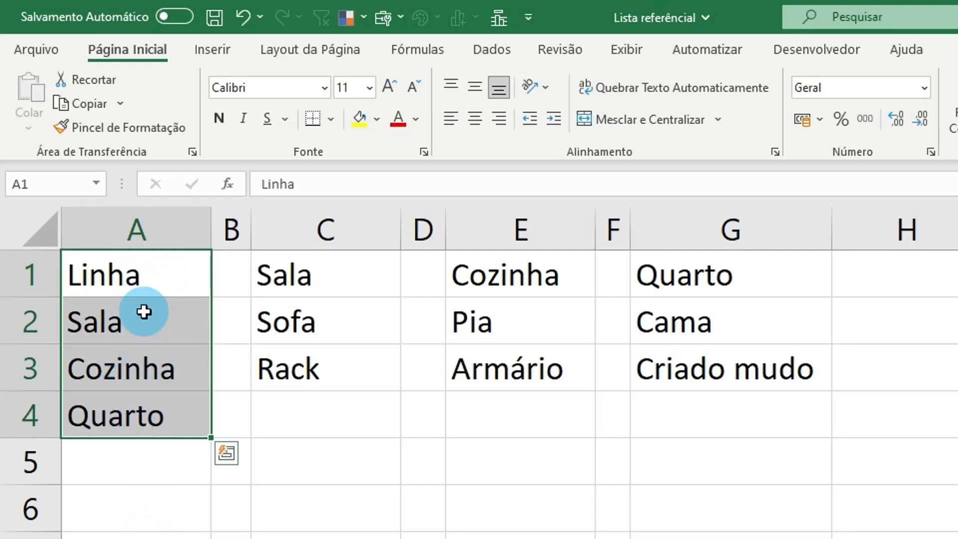
{"action": "left_click", "coordinate": [133, 323]}
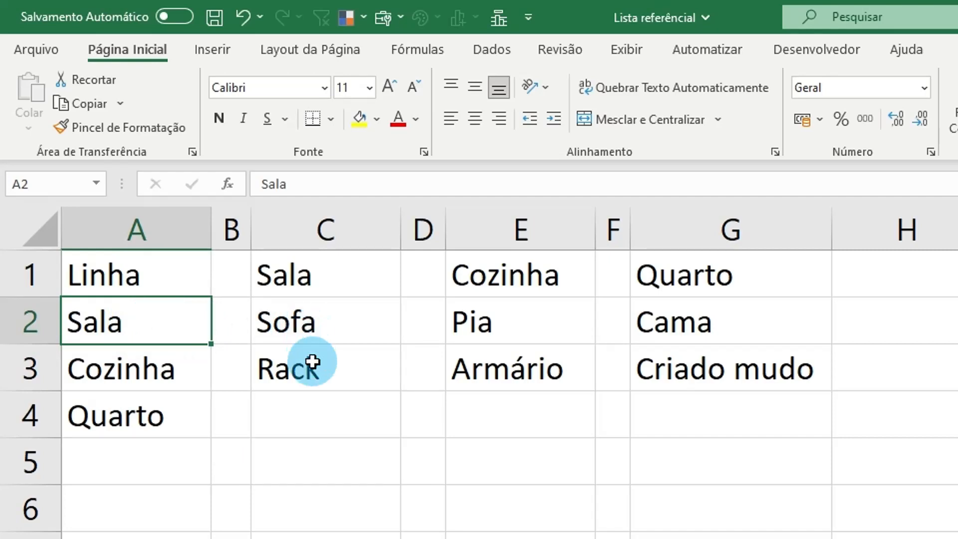
{"action": "left_click", "coordinate": [318, 287]}
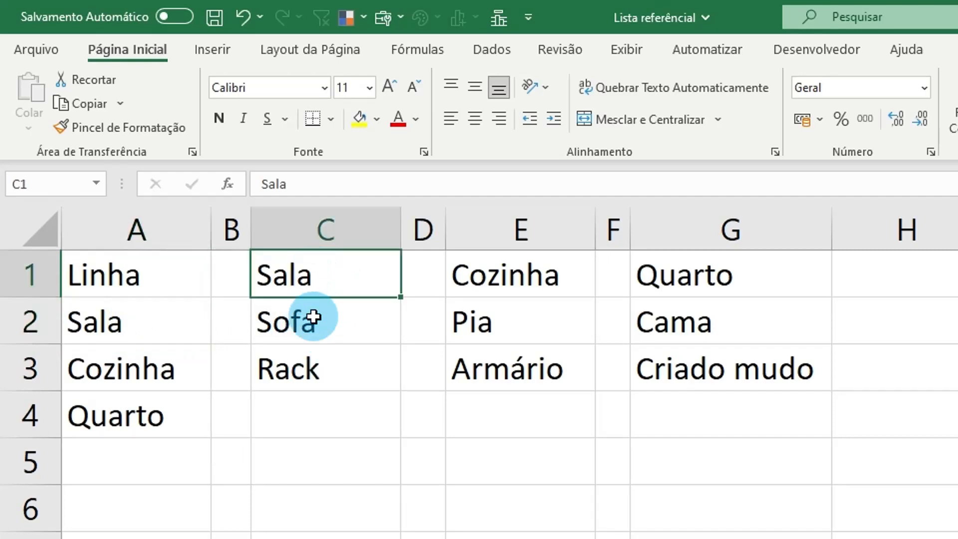
{"action": "left_click", "coordinate": [317, 322]}
{"action": "left_click", "coordinate": [318, 372]}
{"action": "left_click", "coordinate": [129, 371]}
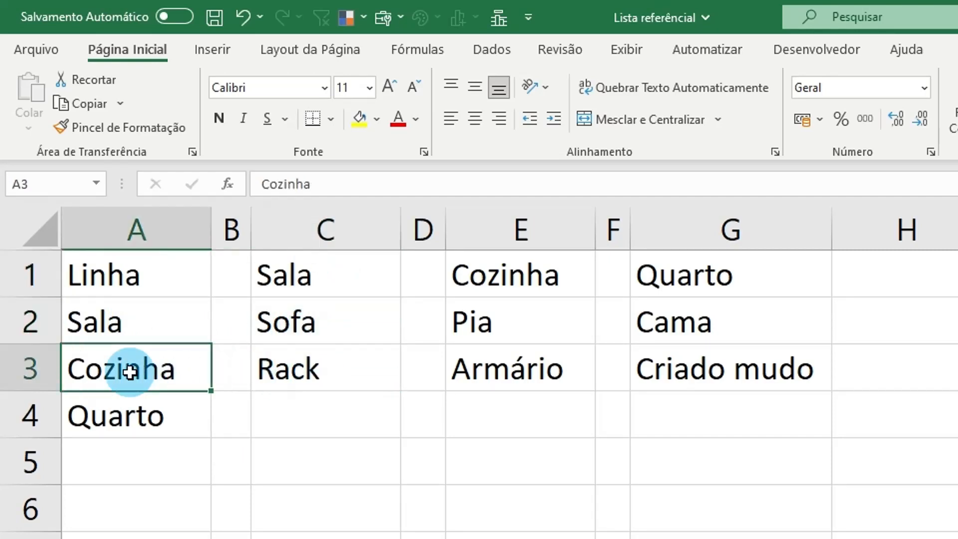
{"action": "left_click", "coordinate": [550, 269]}
{"action": "left_click", "coordinate": [518, 325]}
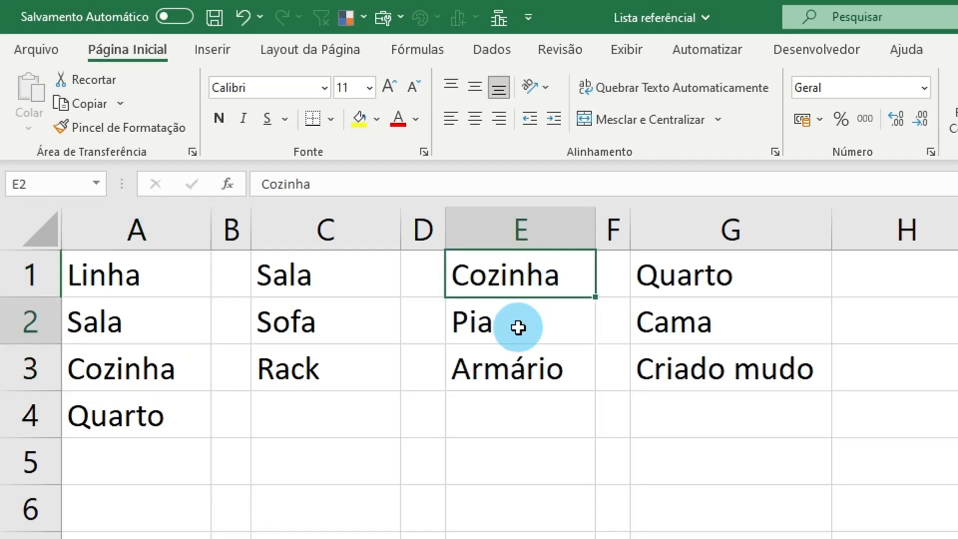
{"action": "left_click", "coordinate": [522, 375]}
{"action": "left_click", "coordinate": [117, 426]}
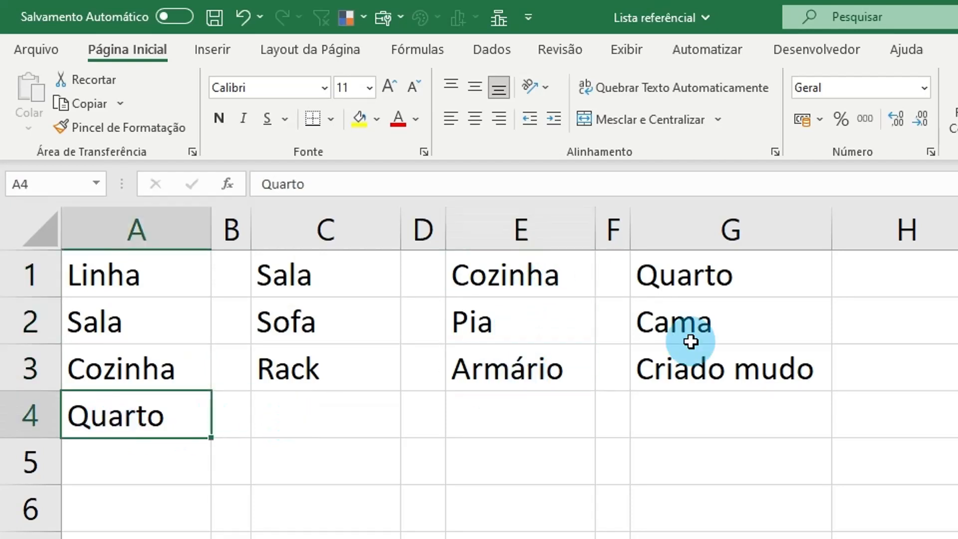
{"action": "left_click", "coordinate": [727, 274]}
{"action": "left_click", "coordinate": [705, 331]}
{"action": "left_click", "coordinate": [723, 375]}
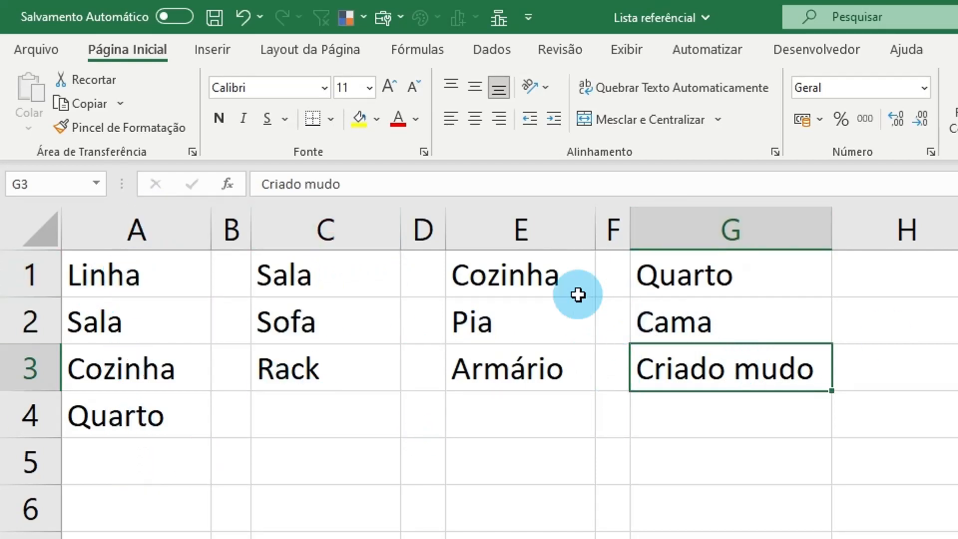
Step: Convert the Linha list in A1:A4 into a table, with its first row as headers
{"action": "left_click", "coordinate": [113, 272]}
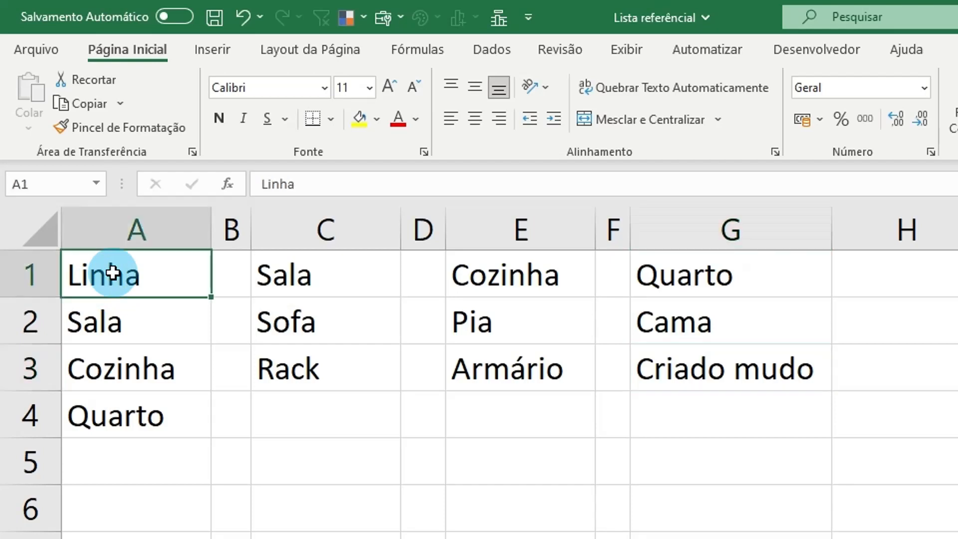
{"action": "left_click", "coordinate": [213, 50]}
{"action": "left_click", "coordinate": [205, 123]}
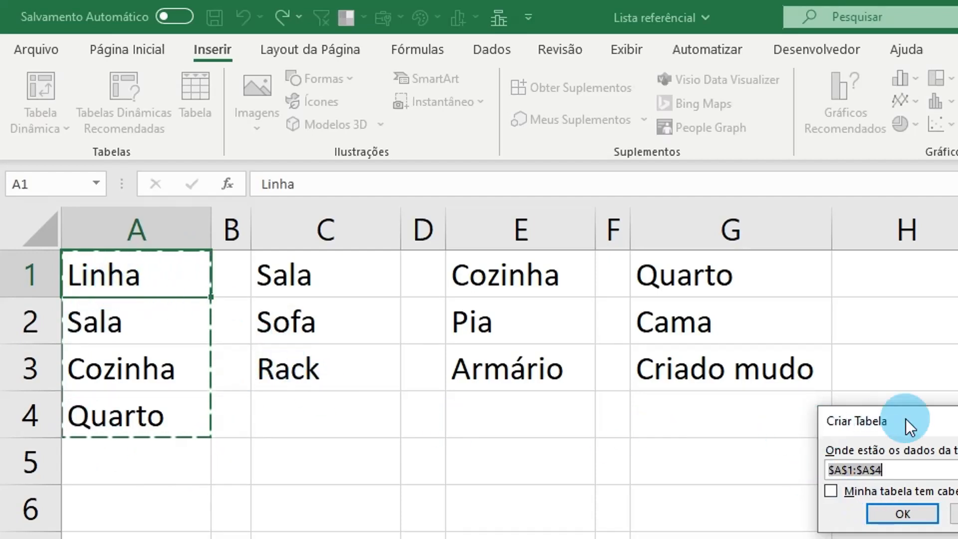
{"action": "left_click_drag", "start_coordinate": [911, 427], "coordinate": [320, 272]}
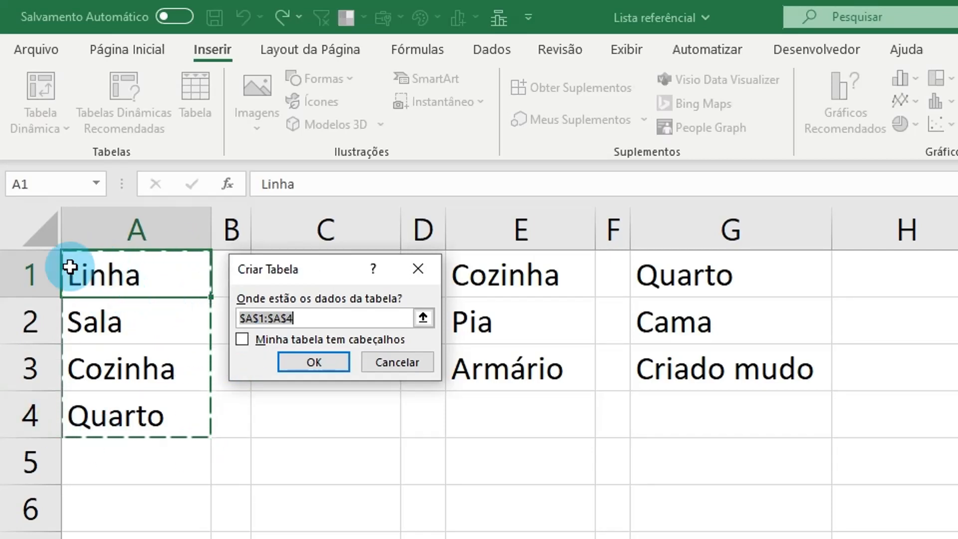
{"action": "left_click", "coordinate": [241, 341]}
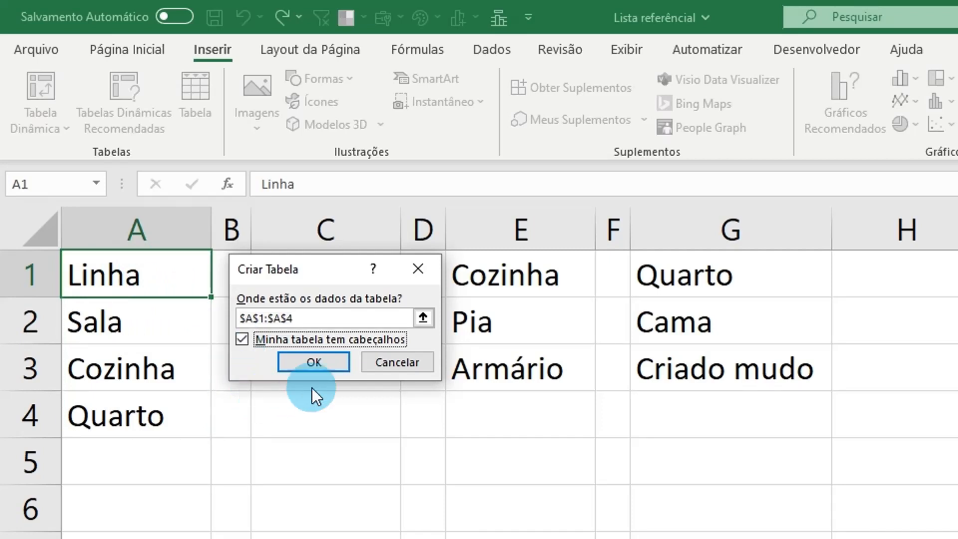
{"action": "left_click", "coordinate": [318, 363]}
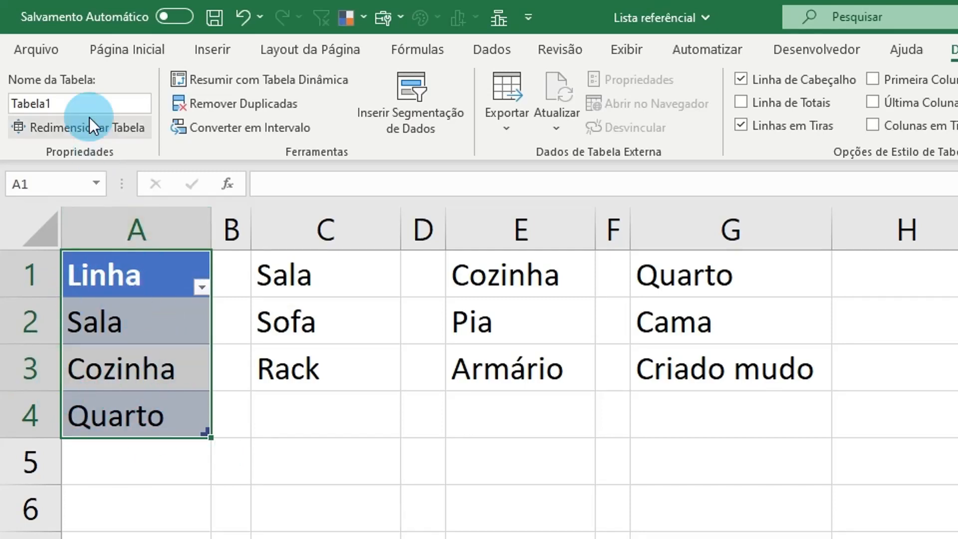
Step: Rename the table in column A as linha
{"action": "left_click", "coordinate": [65, 104]}
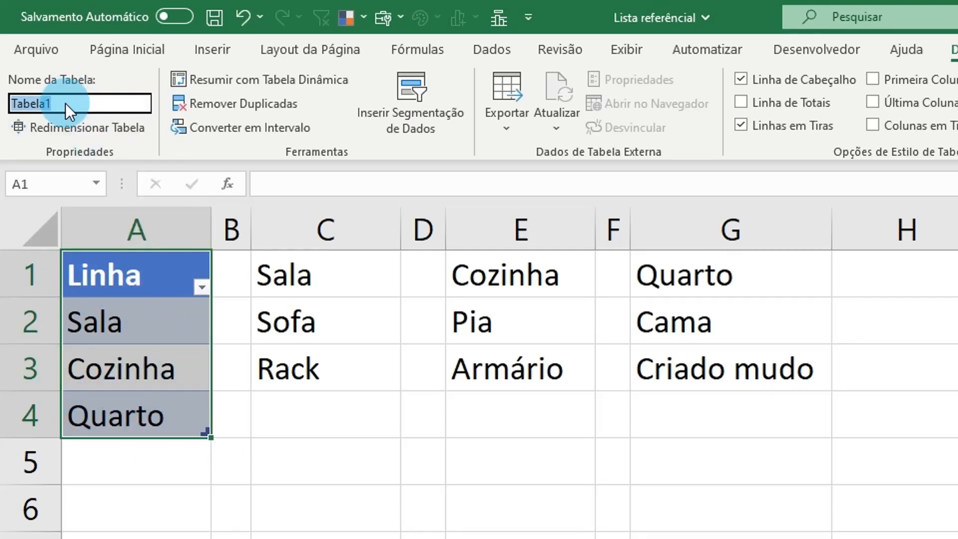
{"action": "type", "text": "linha"}
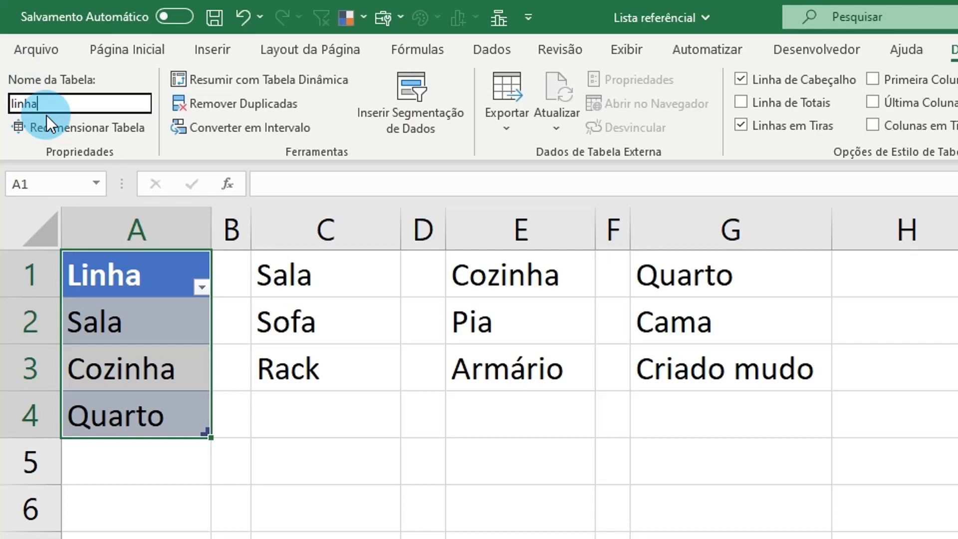
{"action": "key", "text": "Return"}
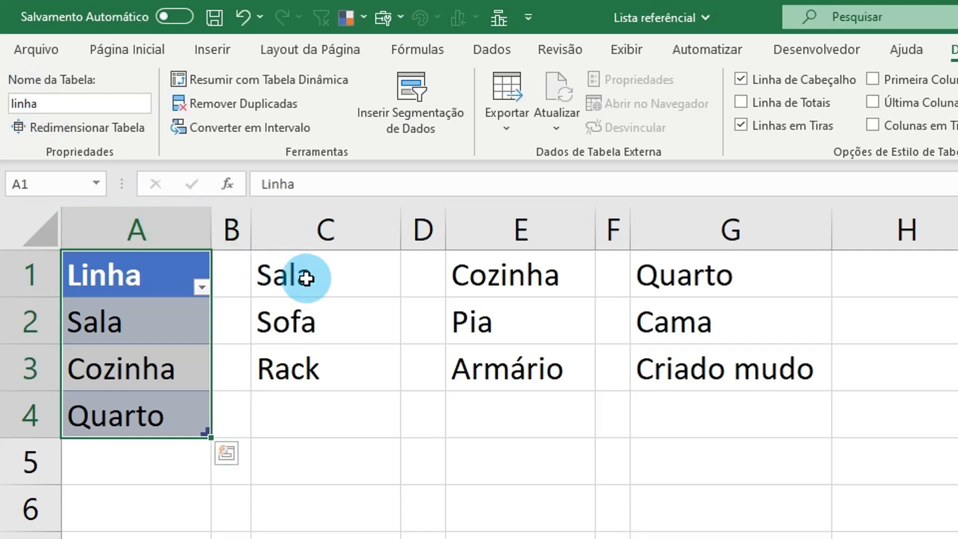
Step: Try converting the Sala list in C1:C3 into a table without marking a header row, and undo it
{"action": "left_click", "coordinate": [306, 277]}
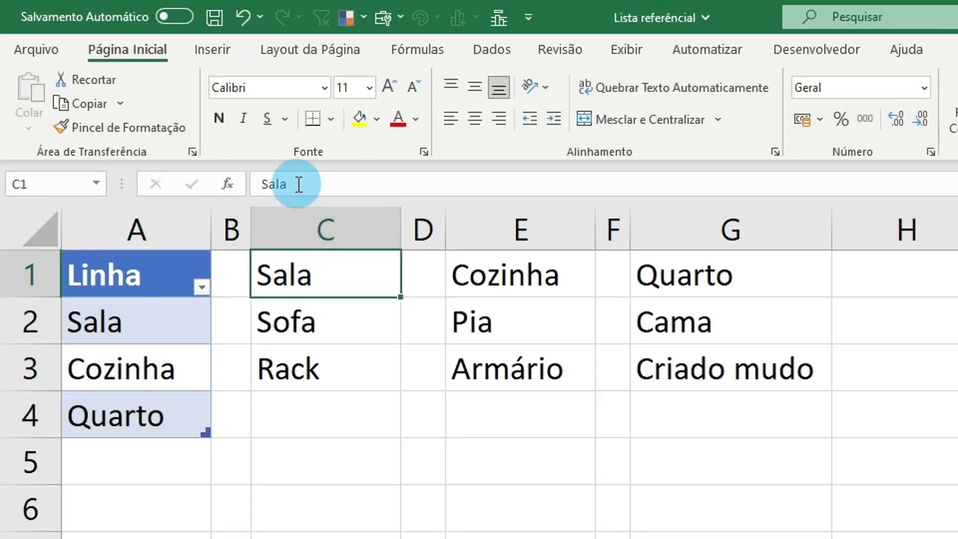
{"action": "left_click", "coordinate": [220, 52]}
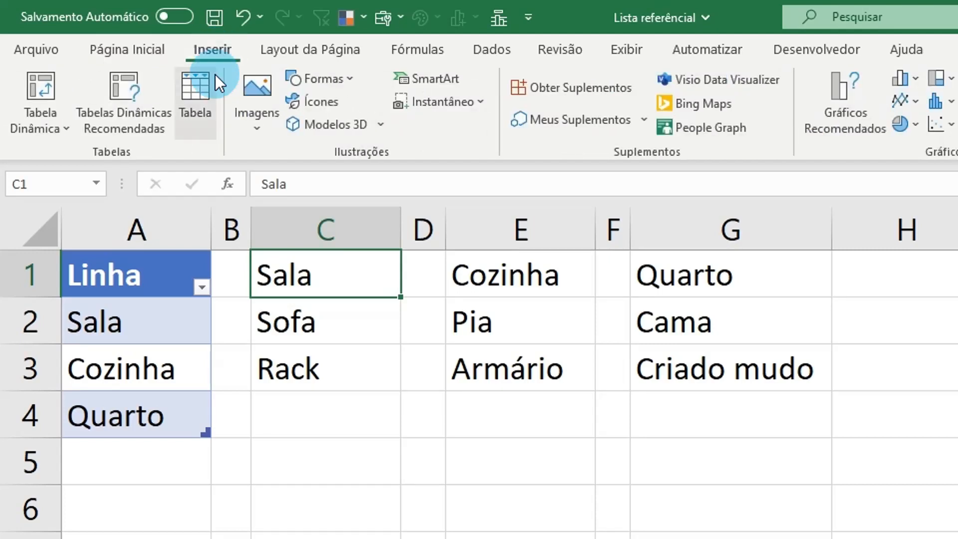
{"action": "left_click", "coordinate": [199, 101]}
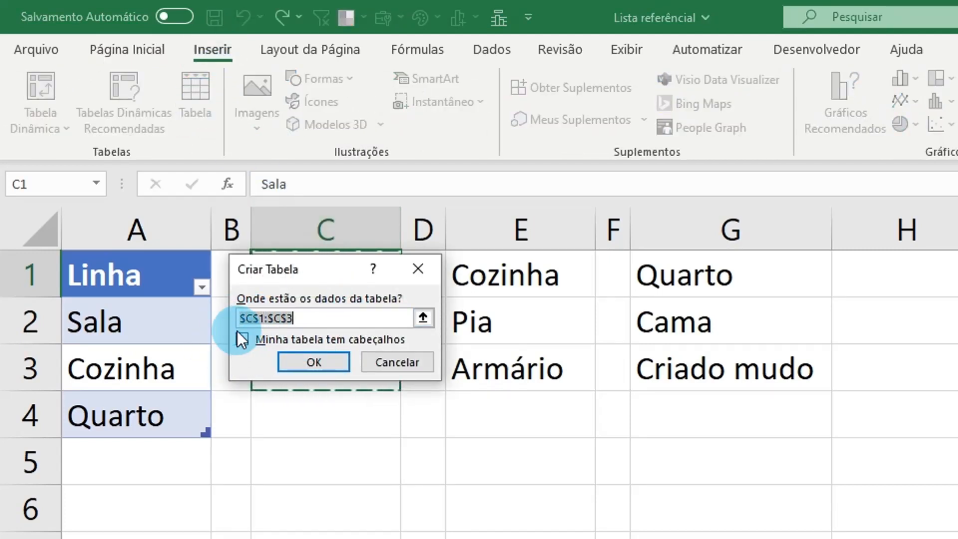
{"action": "left_click", "coordinate": [313, 362]}
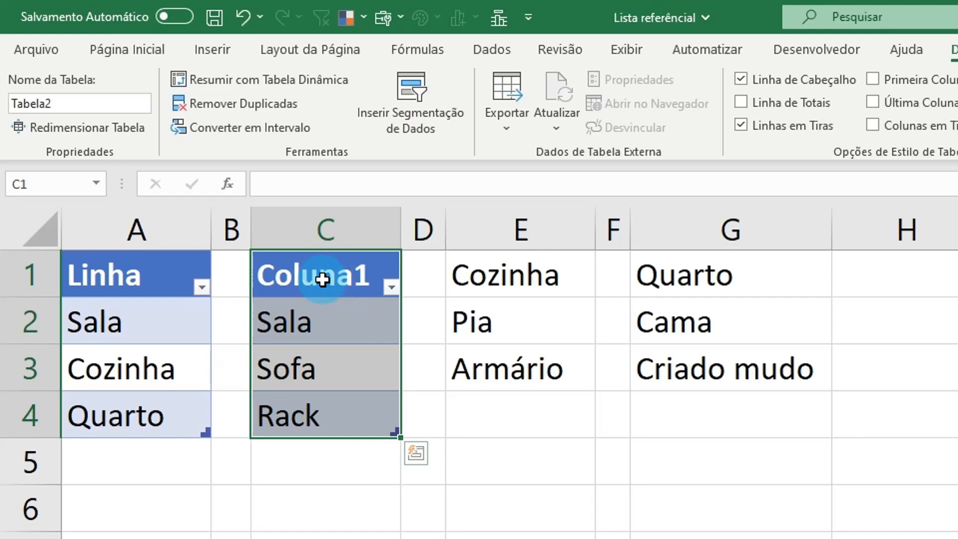
{"action": "key", "text": "ctrl+z"}
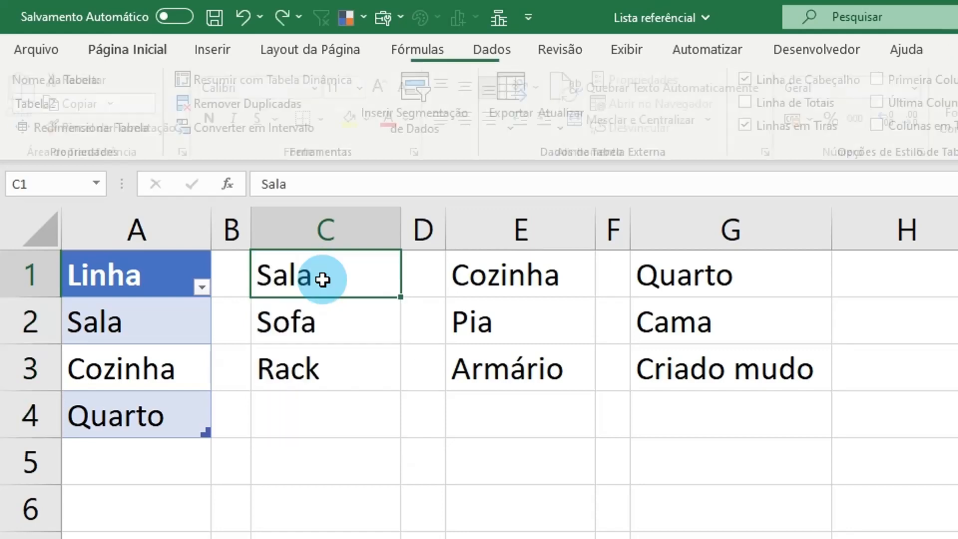
Step: Convert the Sala list in C1:C3 into a table, with its first row as headers
{"action": "left_click", "coordinate": [220, 48]}
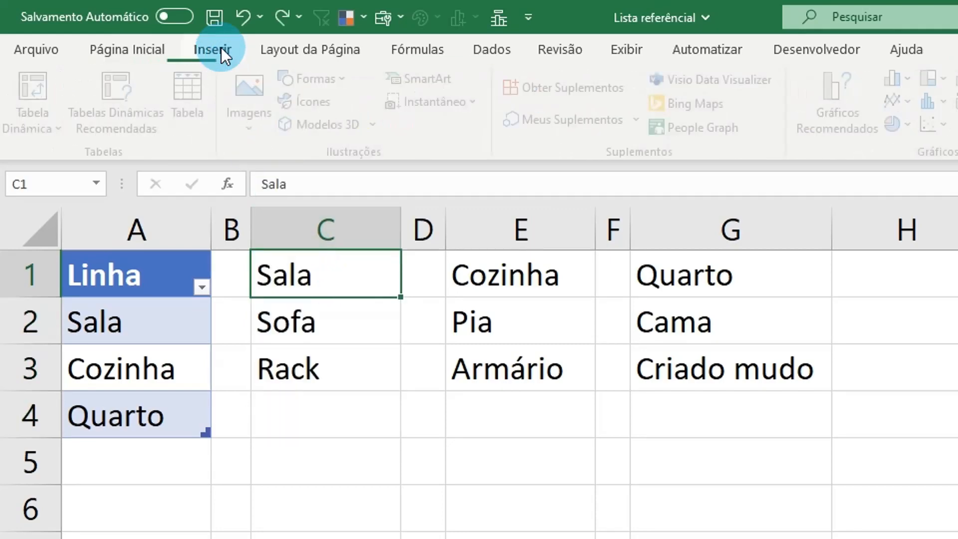
{"action": "left_click", "coordinate": [192, 100]}
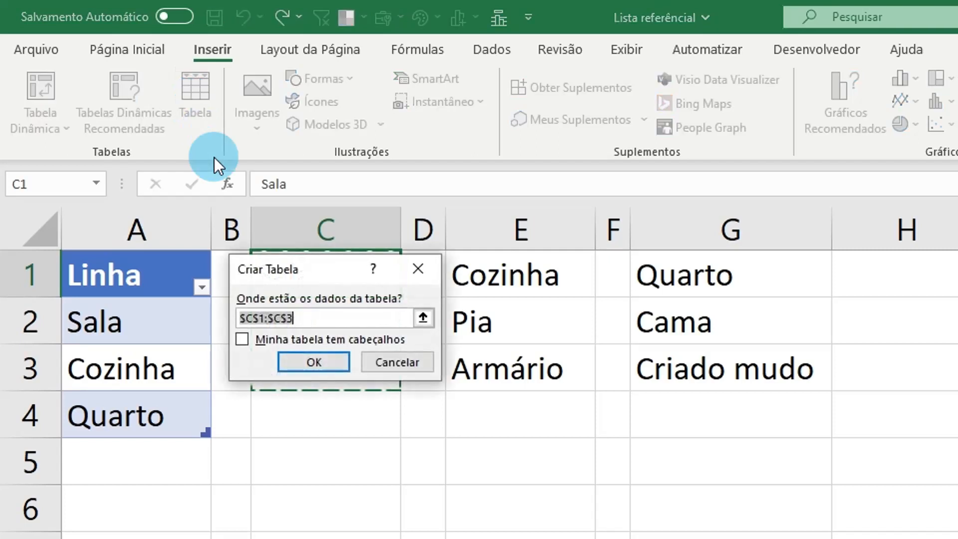
{"action": "left_click", "coordinate": [241, 341]}
{"action": "left_click", "coordinate": [312, 357]}
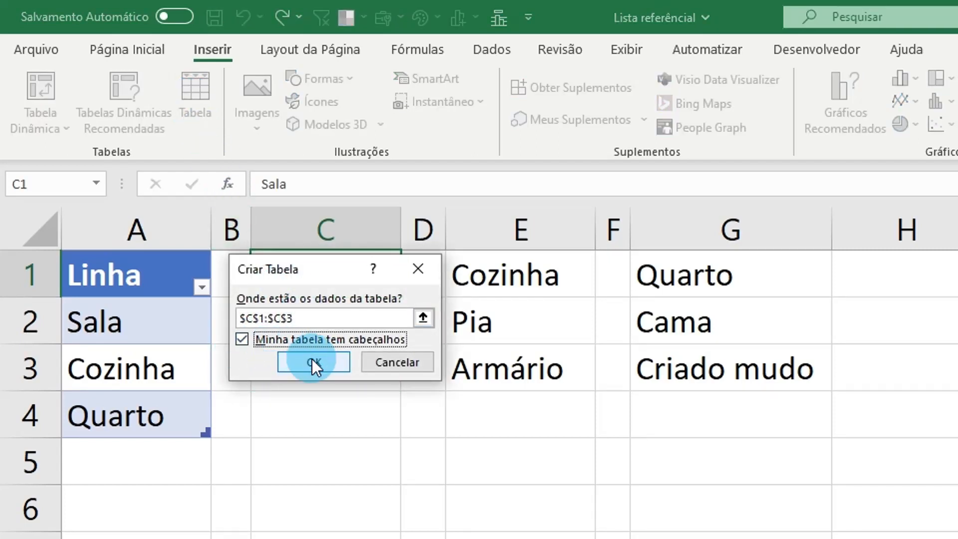
Step: Rename the table in column C as Sala
{"action": "left_click", "coordinate": [76, 98]}
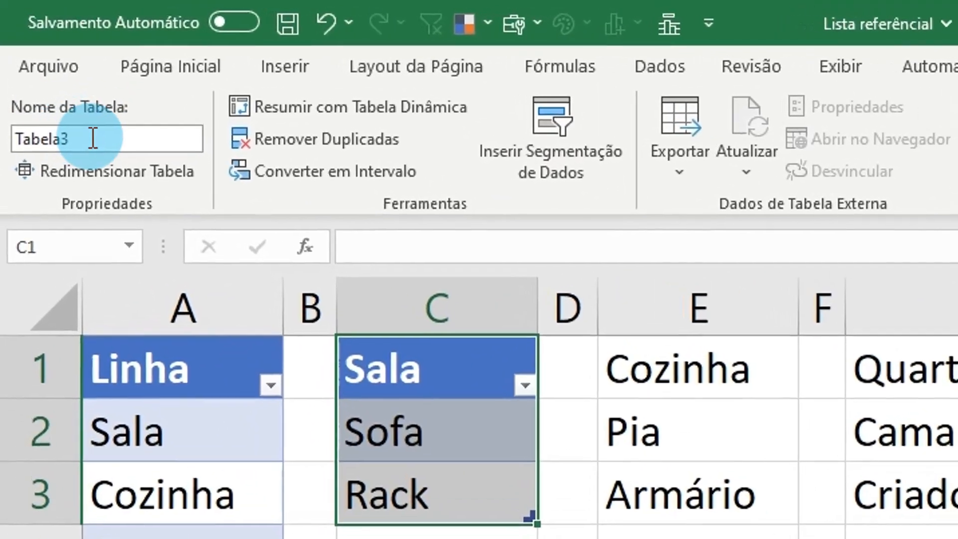
{"action": "left_click", "coordinate": [68, 102]}
{"action": "type", "text": "Sala"}
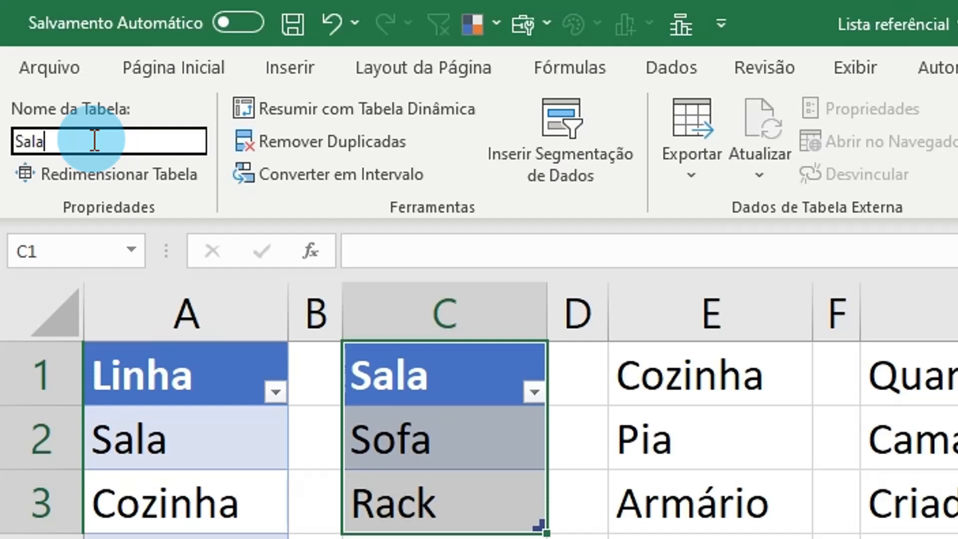
{"action": "key", "text": "Return"}
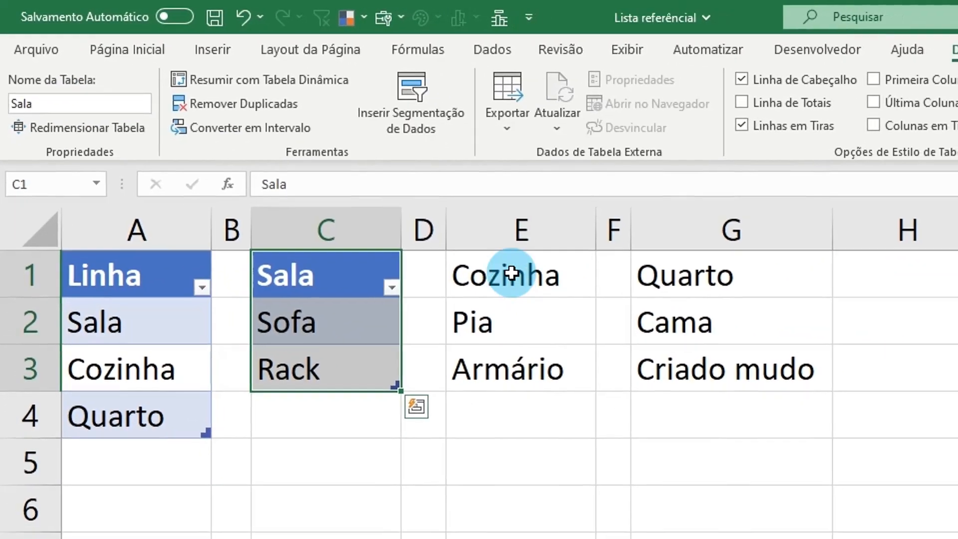
Step: Convert the Cozinha list in E1:E3 into a table, with its first row as headers
{"action": "left_click", "coordinate": [691, 373]}
{"action": "left_click", "coordinate": [217, 54]}
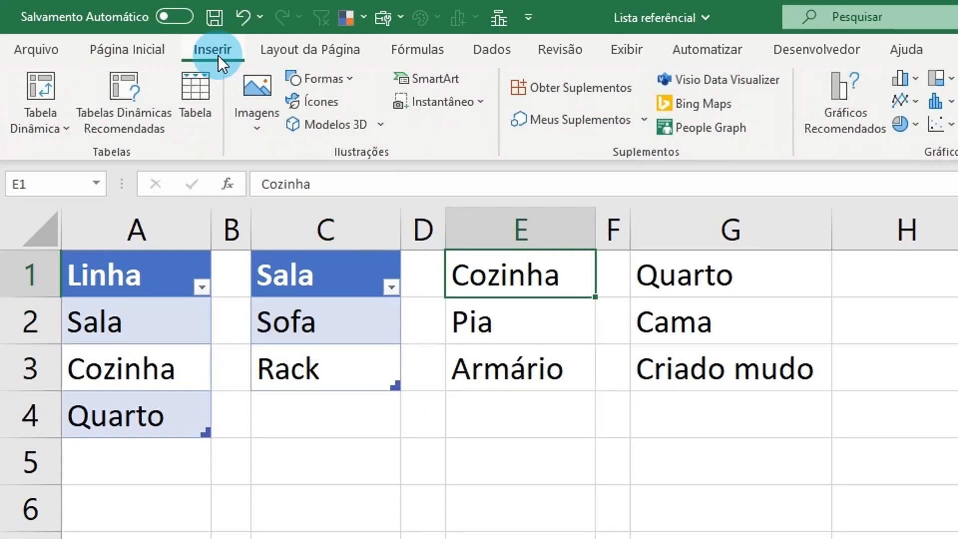
{"action": "left_click", "coordinate": [191, 103]}
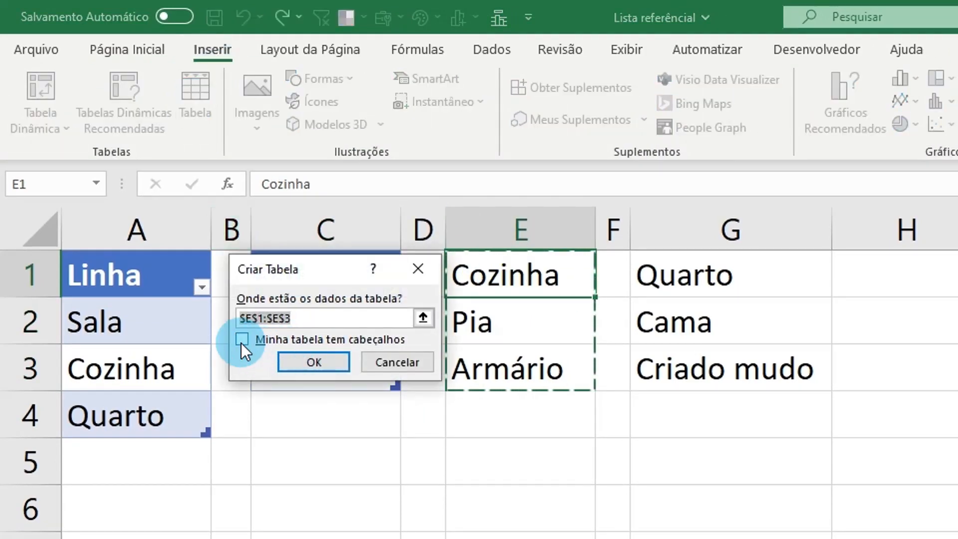
{"action": "left_click", "coordinate": [242, 340]}
{"action": "left_click", "coordinate": [311, 361]}
Step: Rename the table in column E as Cozinha
{"action": "left_click", "coordinate": [70, 98]}
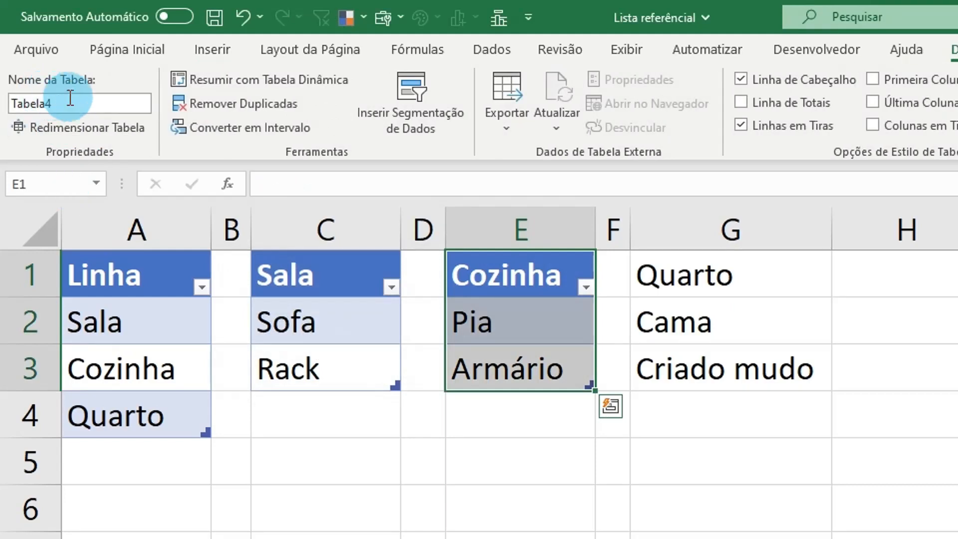
{"action": "left_click", "coordinate": [73, 100]}
{"action": "type", "text": "Cozinha"}
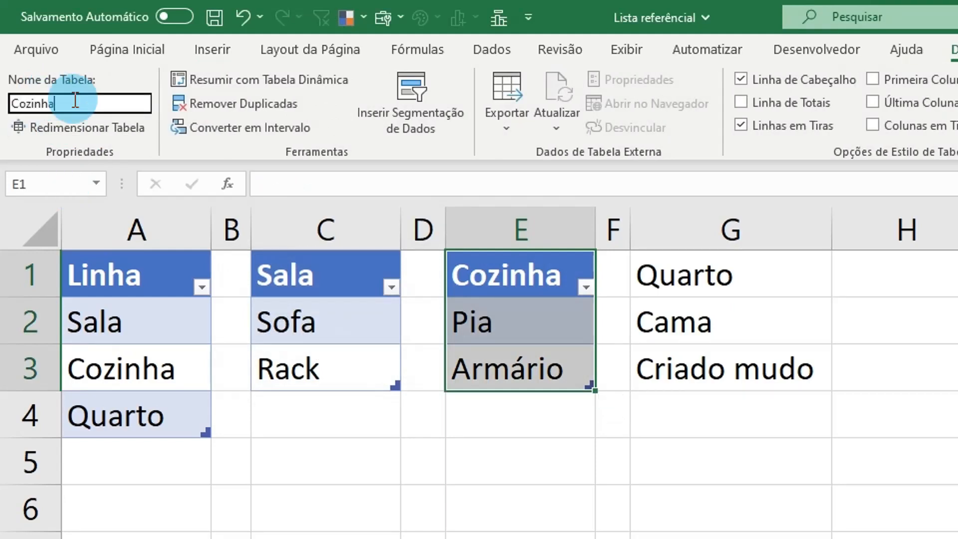
{"action": "key", "text": "Return"}
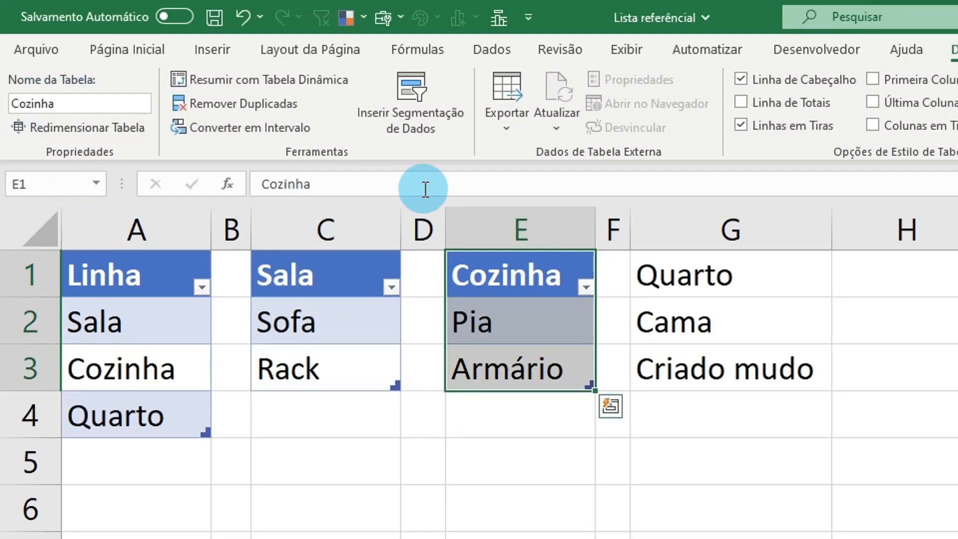
Step: Convert the Quarto list in G1:G3 into a table, with its first row as headers
{"action": "left_click", "coordinate": [718, 273]}
{"action": "left_click", "coordinate": [211, 48]}
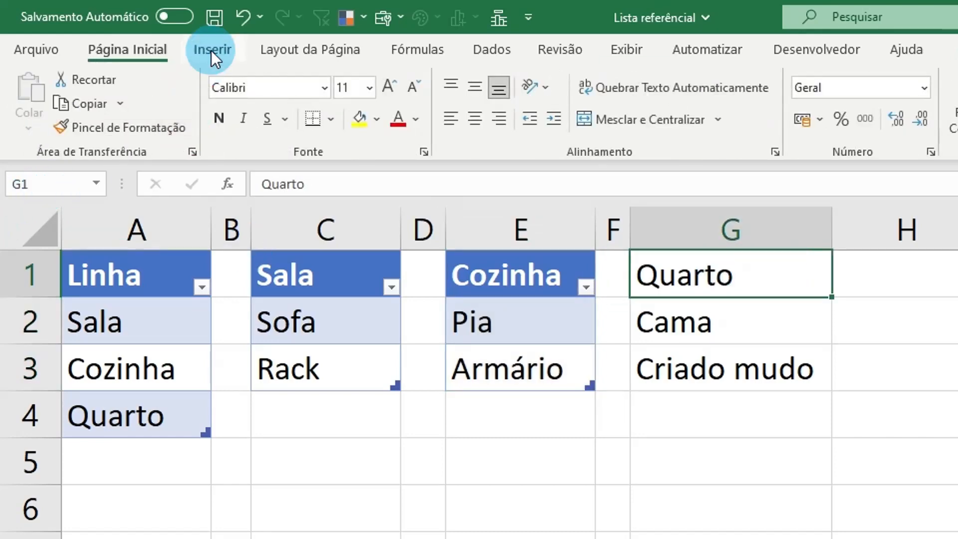
{"action": "left_click", "coordinate": [194, 112]}
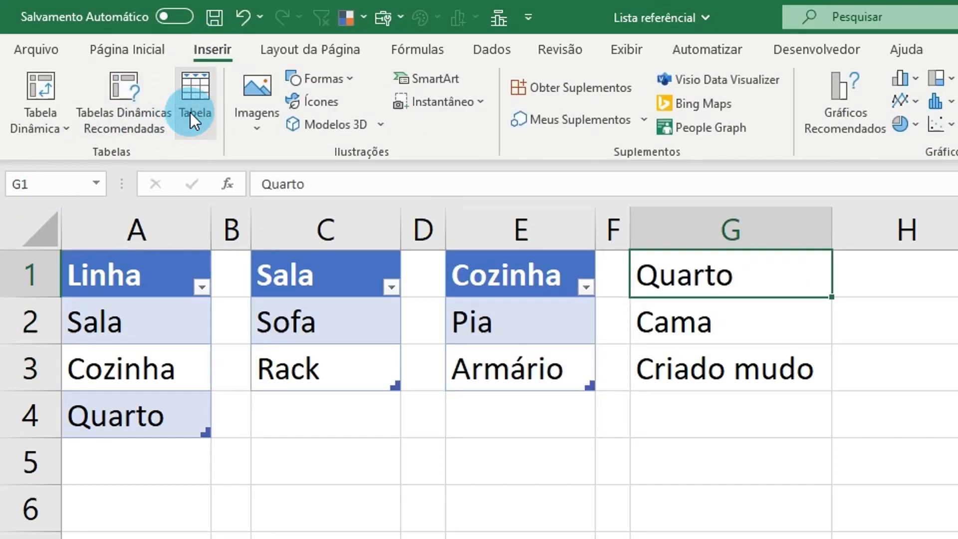
{"action": "left_click", "coordinate": [294, 337]}
{"action": "left_click", "coordinate": [310, 363]}
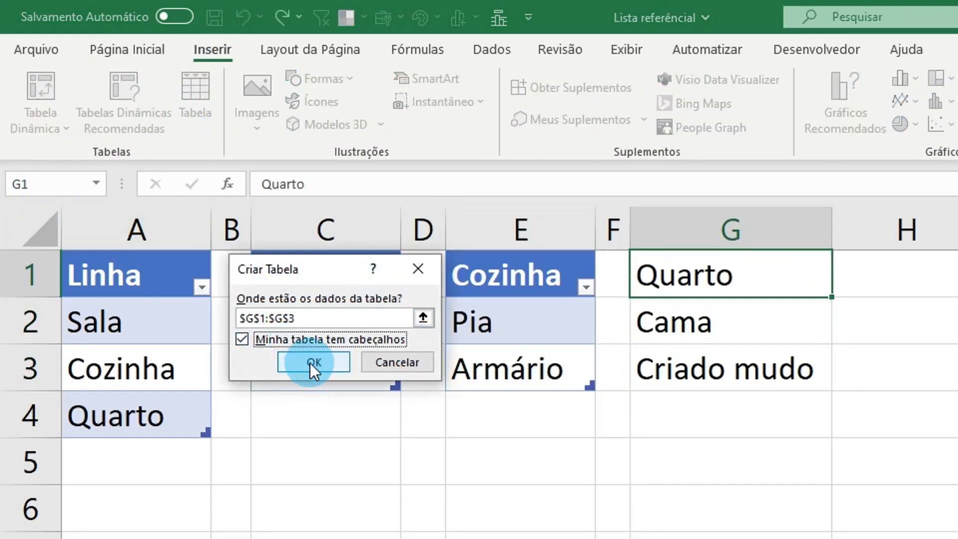
Step: Rename the table in column G as Quarto
{"action": "left_click", "coordinate": [78, 111]}
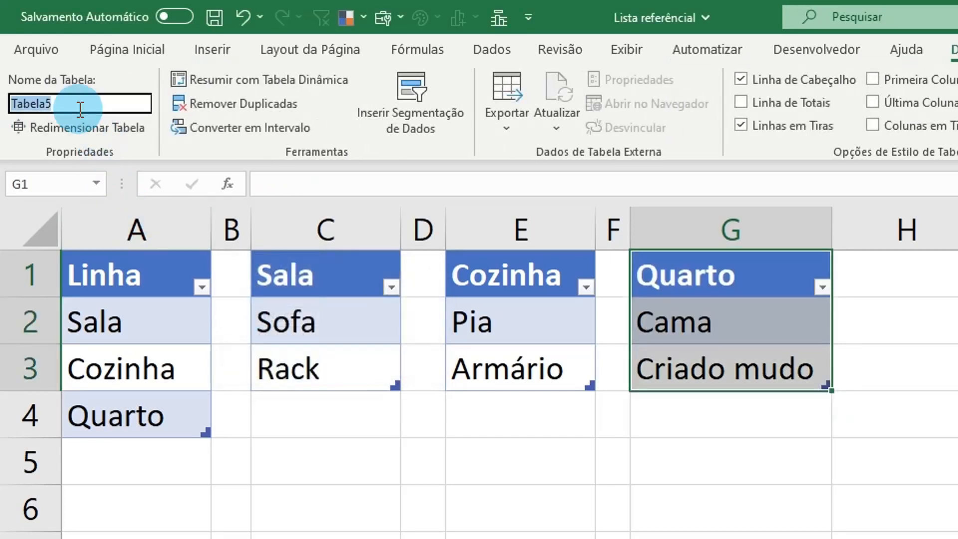
{"action": "type", "text": "Quarto"}
{"action": "key", "text": "Return"}
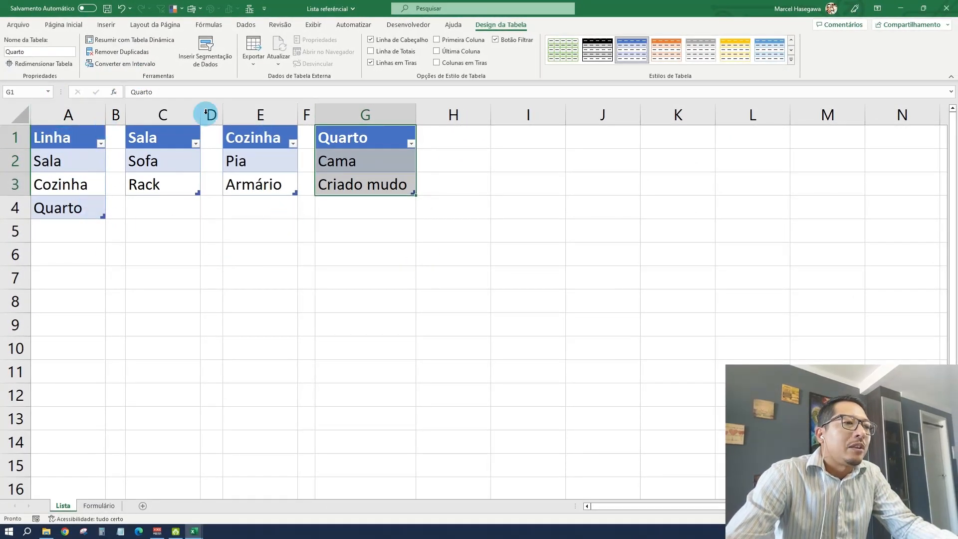
{"action": "left_click_drag", "start_coordinate": [76, 134], "coordinate": [77, 207]}
{"action": "left_click", "coordinate": [78, 160]}
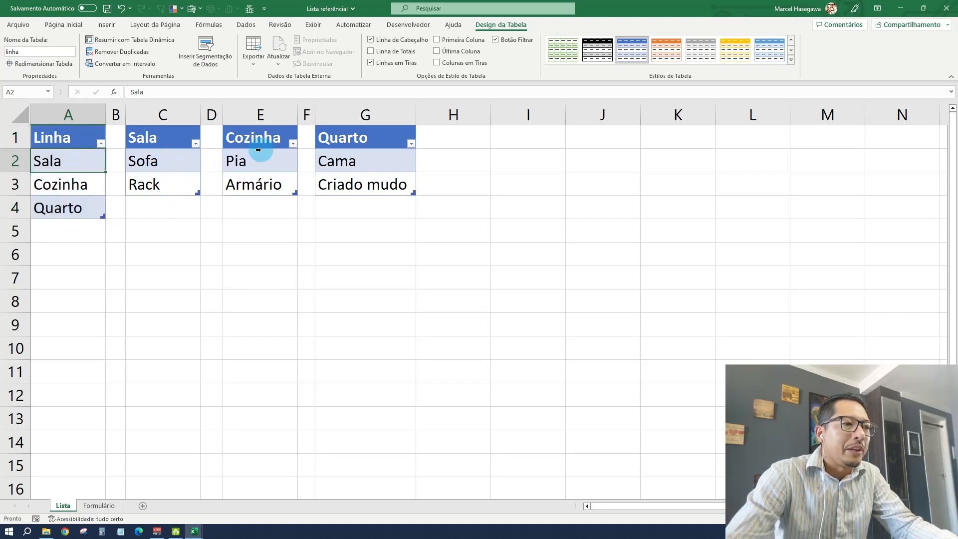
Step: Enter the text indireto as a note in cell B7 of the Formulário sheet
{"action": "left_click", "coordinate": [101, 507]}
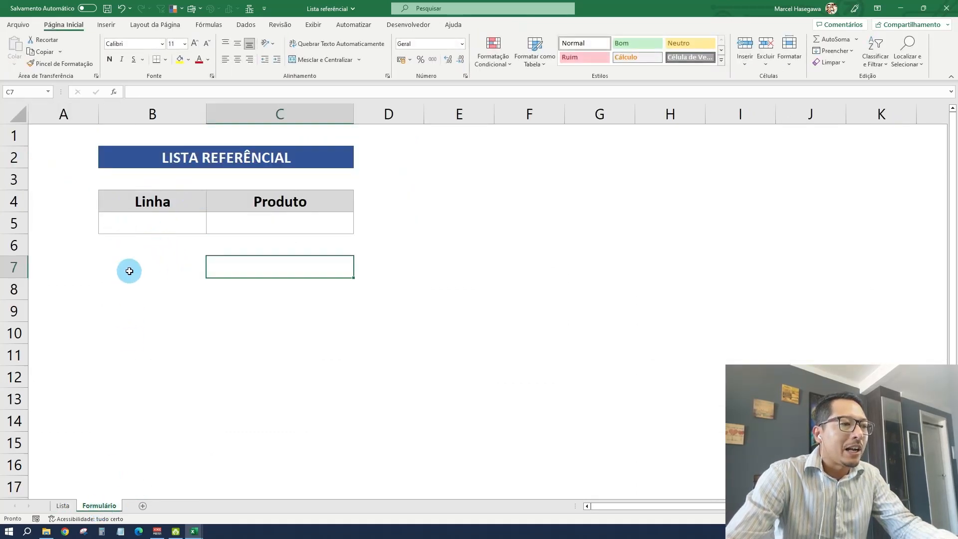
{"action": "left_click", "coordinate": [144, 266]}
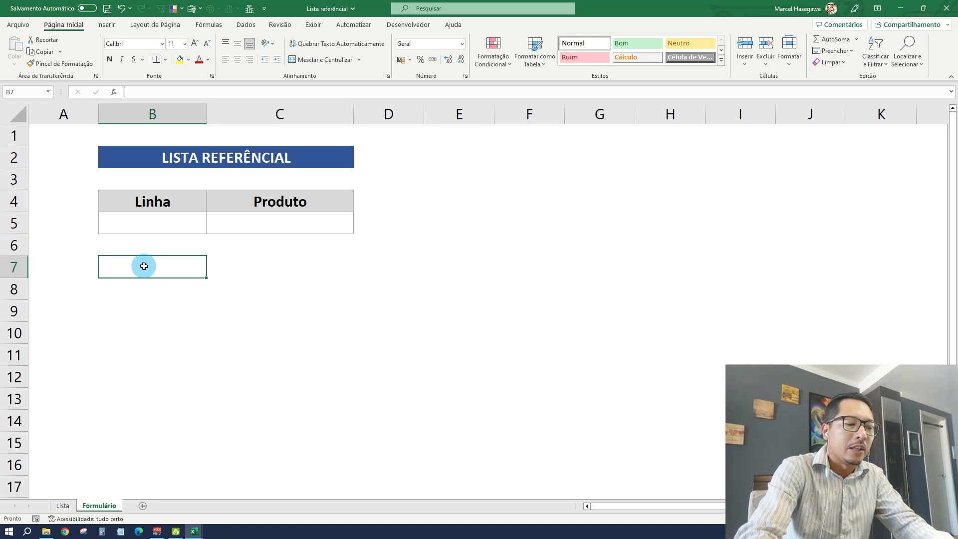
{"action": "type", "text": "="}
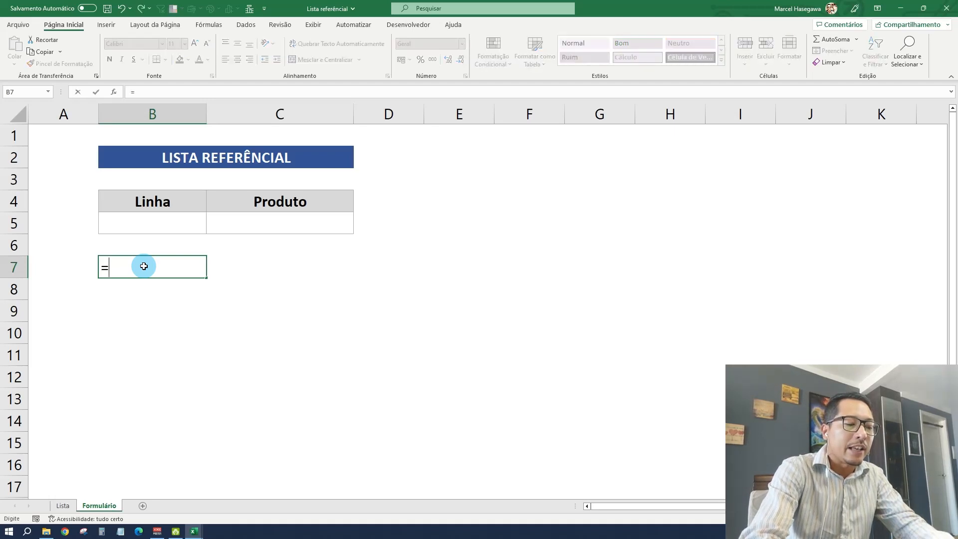
{"action": "key", "text": "BackSpace"}
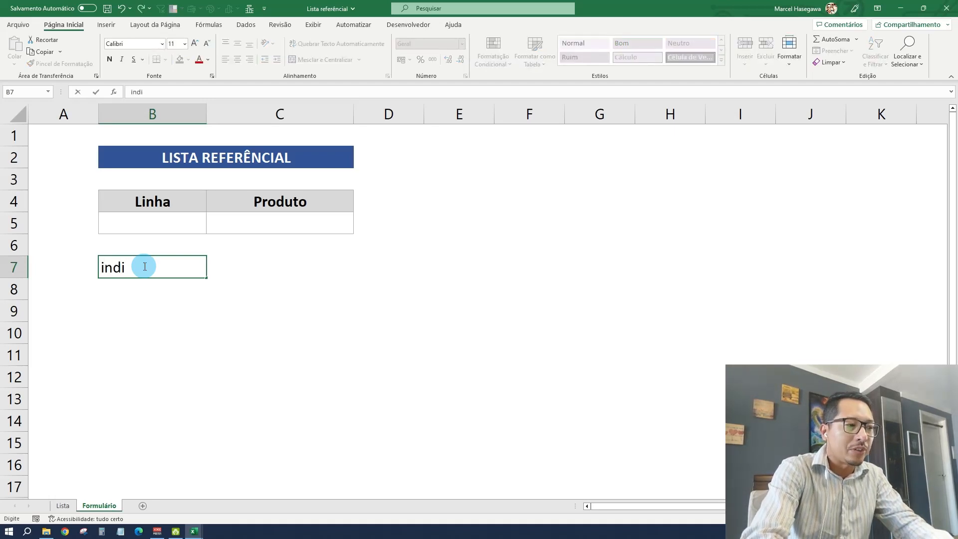
{"action": "type", "text": "indireto"}
{"action": "key", "text": "Return"}
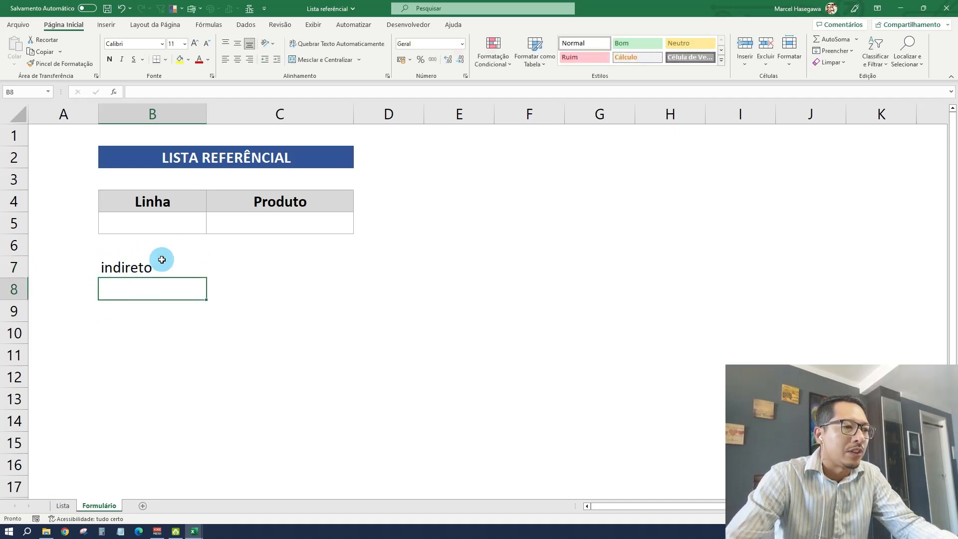
{"action": "left_click", "coordinate": [167, 225]}
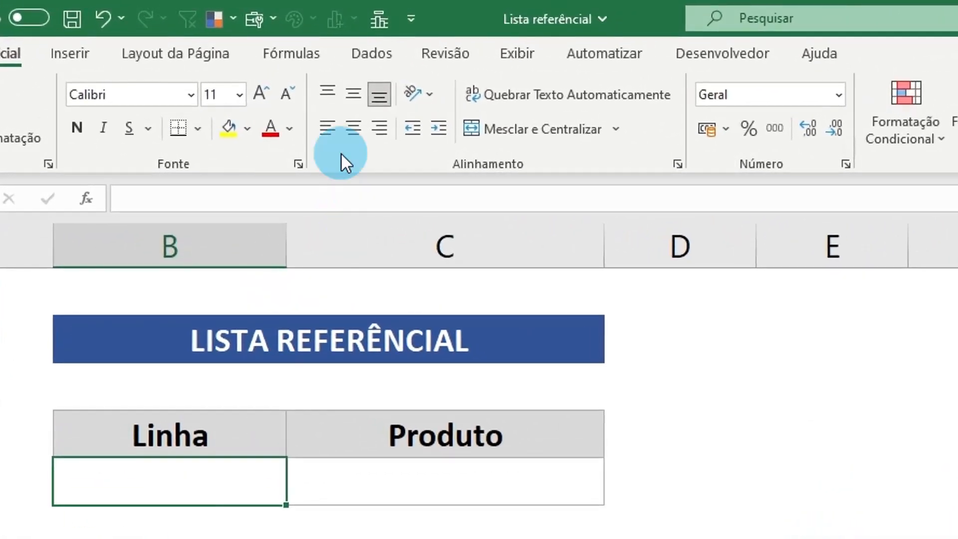
{"action": "left_click", "coordinate": [375, 52]}
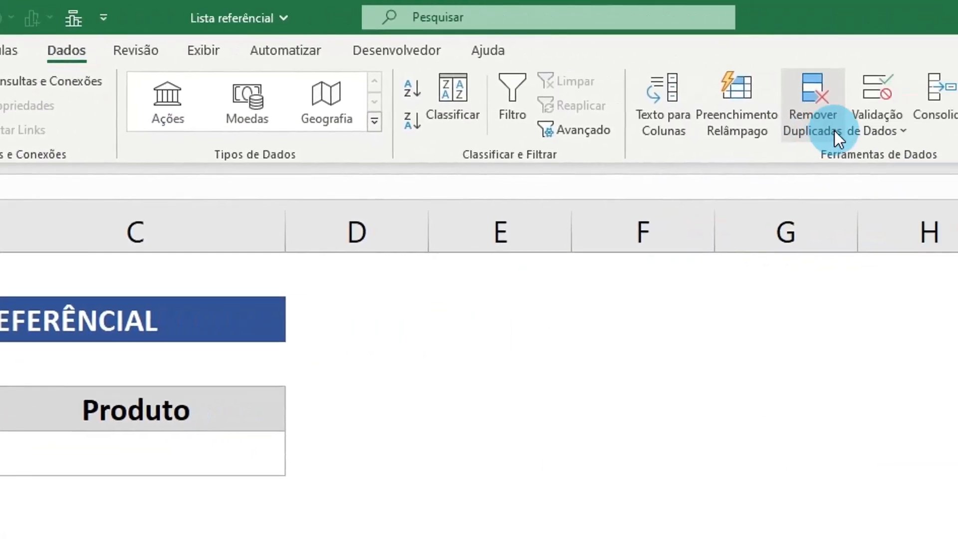
{"action": "left_click", "coordinate": [882, 128]}
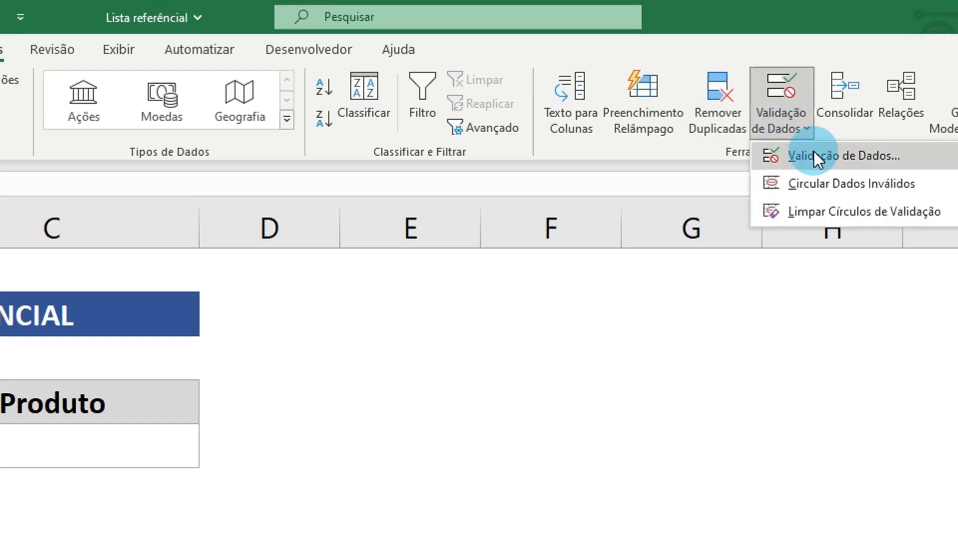
{"action": "left_click", "coordinate": [930, 160]}
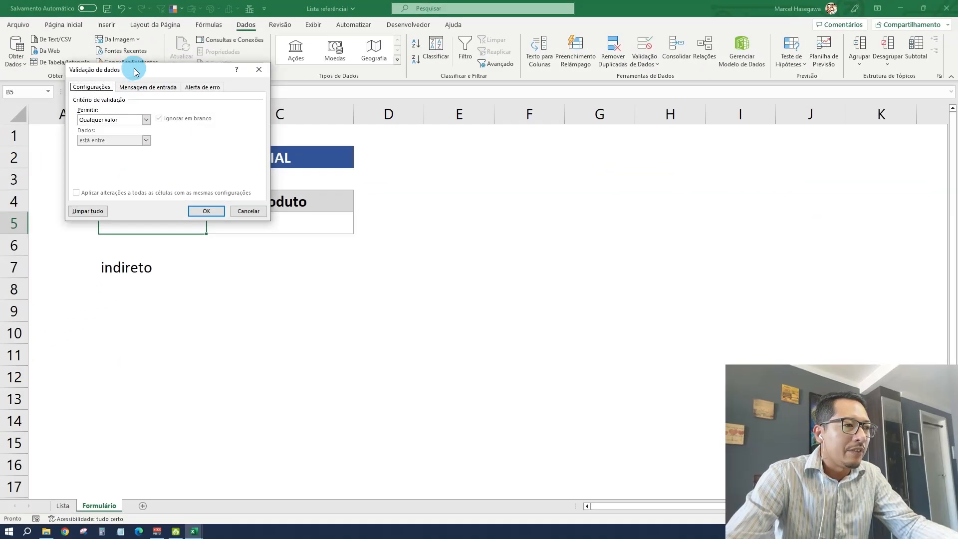
{"action": "left_click_drag", "start_coordinate": [132, 68], "coordinate": [304, 152]}
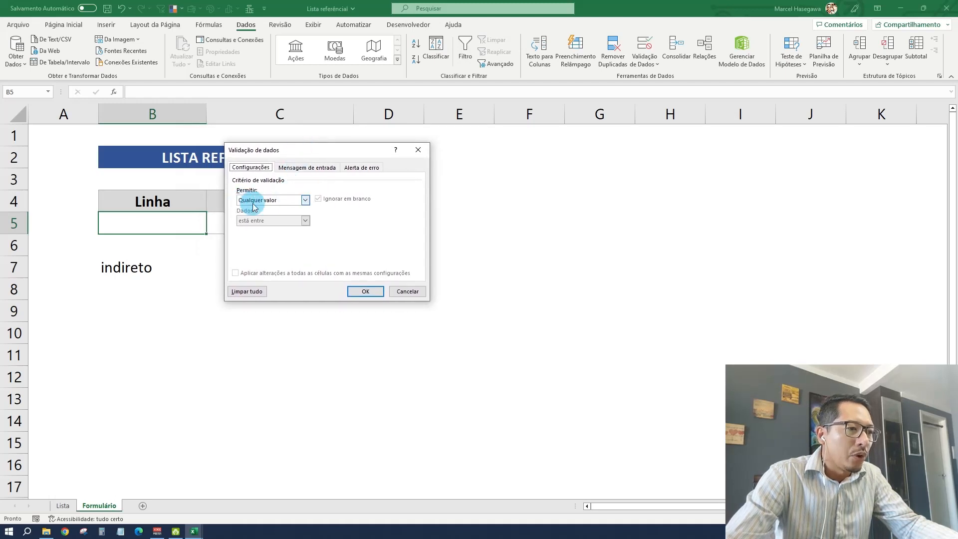
{"action": "left_click", "coordinate": [306, 200]}
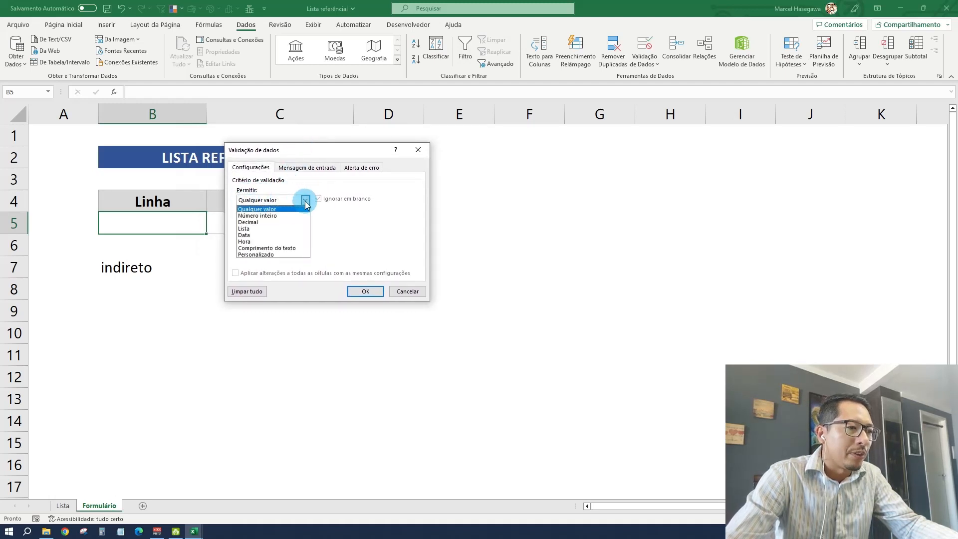
{"action": "left_click", "coordinate": [265, 233]}
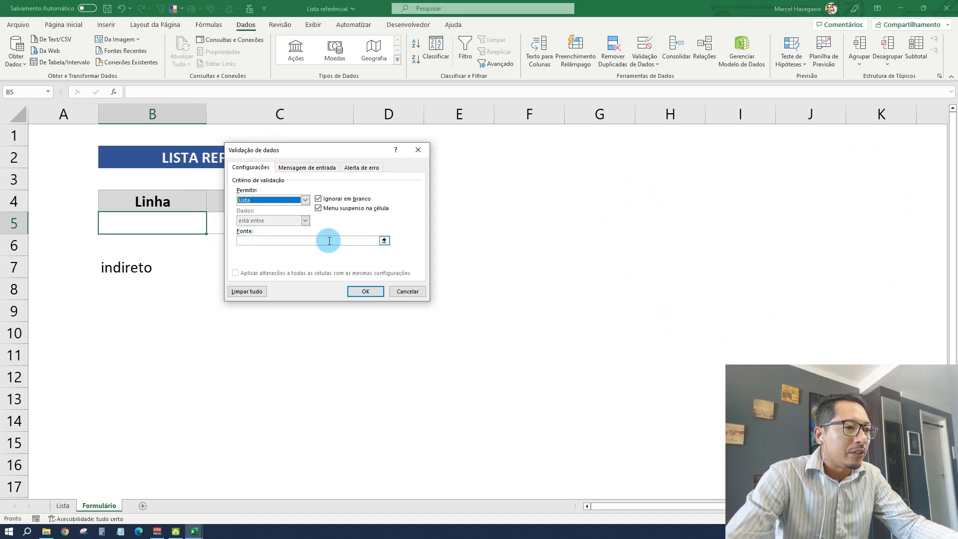
{"action": "left_click", "coordinate": [408, 291]}
{"action": "left_click", "coordinate": [150, 202]}
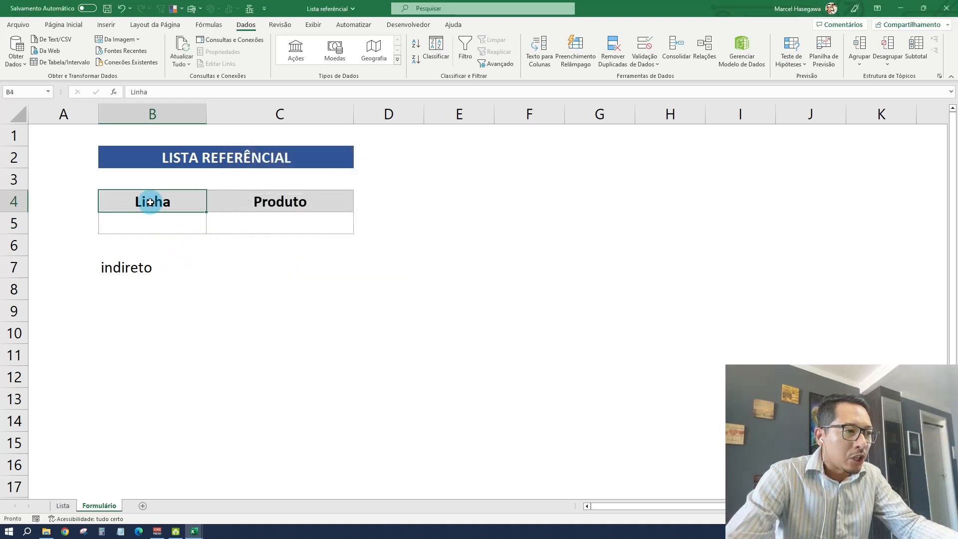
Step: Apply list data validation to cell B5 under Linha on the Formulário sheet, using the source =indireto(b4)
{"action": "left_click", "coordinate": [63, 506]}
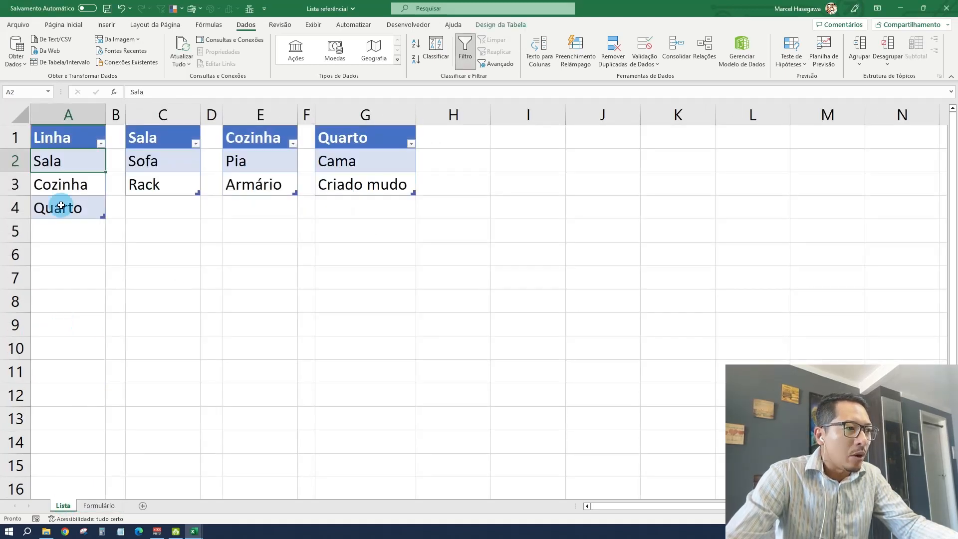
{"action": "left_click", "coordinate": [57, 136]}
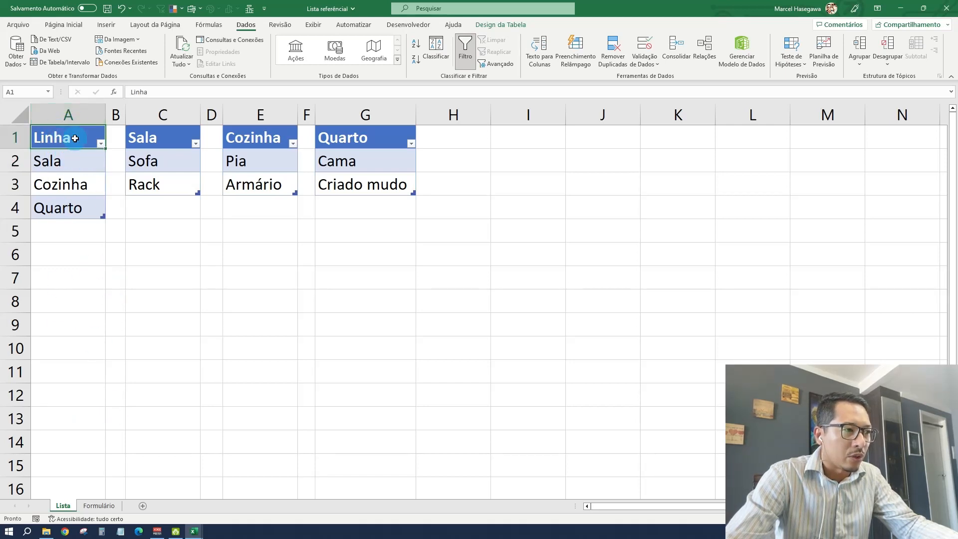
{"action": "left_click", "coordinate": [98, 505]}
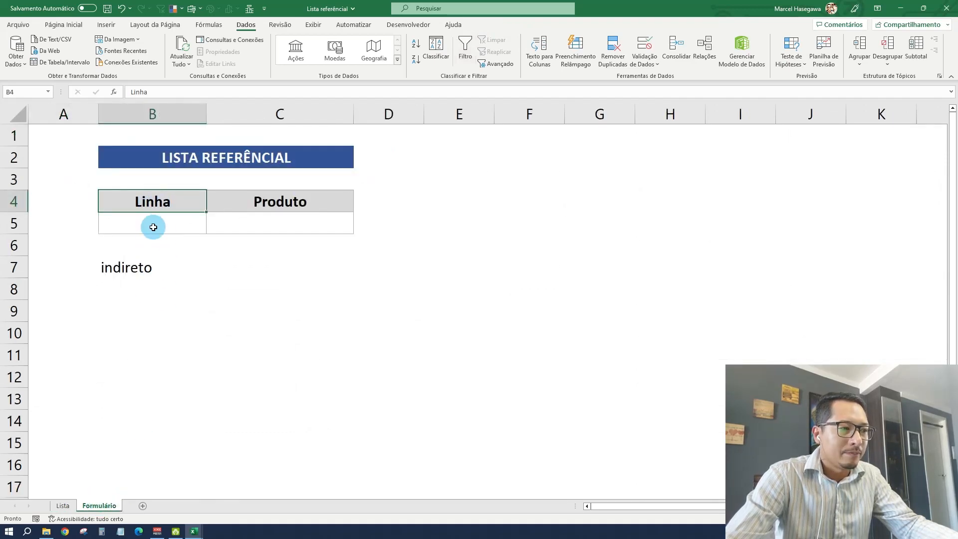
{"action": "left_click", "coordinate": [172, 219]}
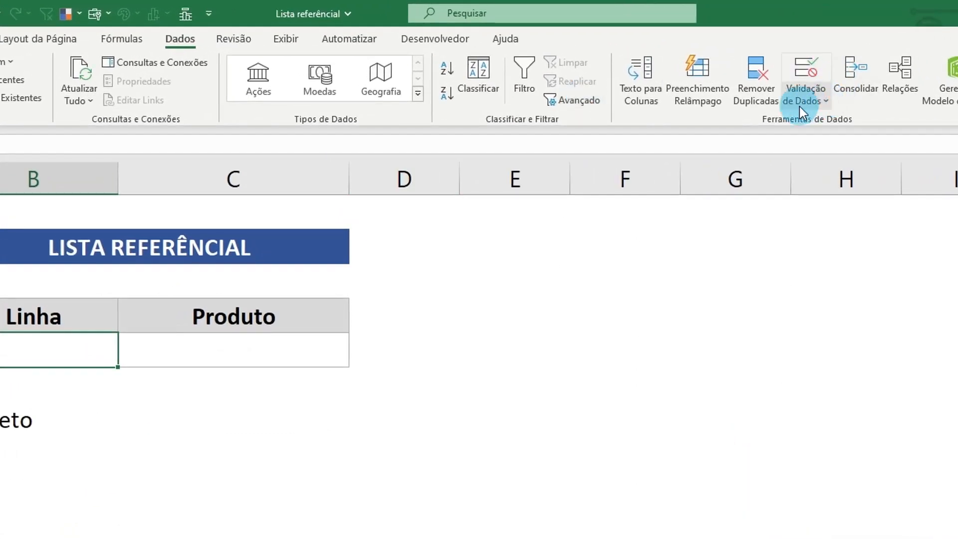
{"action": "left_click", "coordinate": [807, 105]}
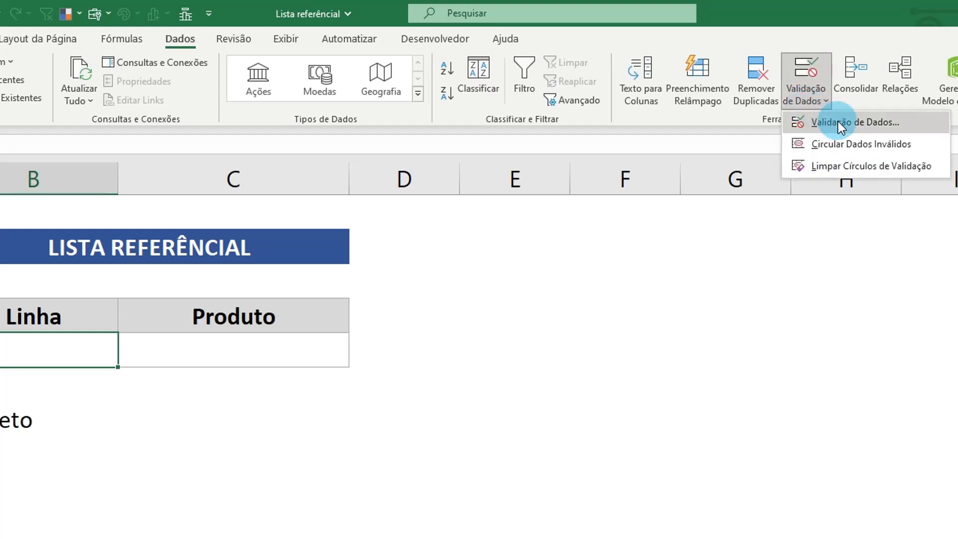
{"action": "left_click", "coordinate": [885, 122]}
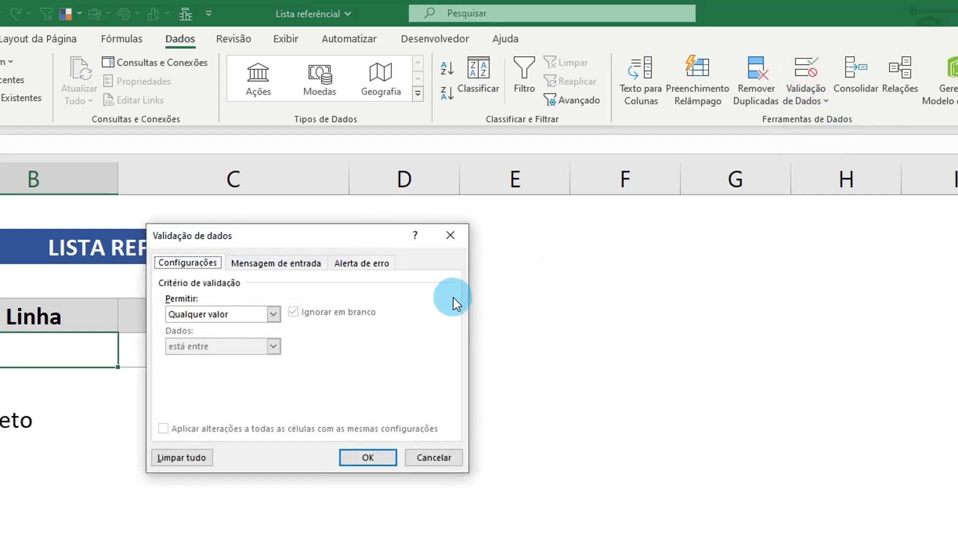
{"action": "left_click", "coordinate": [214, 317]}
{"action": "left_click", "coordinate": [205, 358]}
{"action": "left_click", "coordinate": [209, 373]}
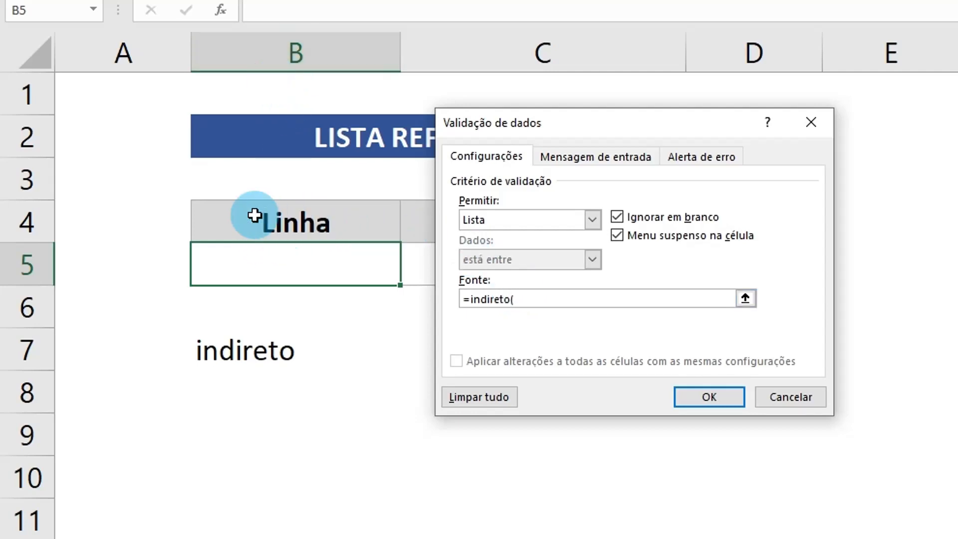
{"action": "left_click", "coordinate": [298, 43]}
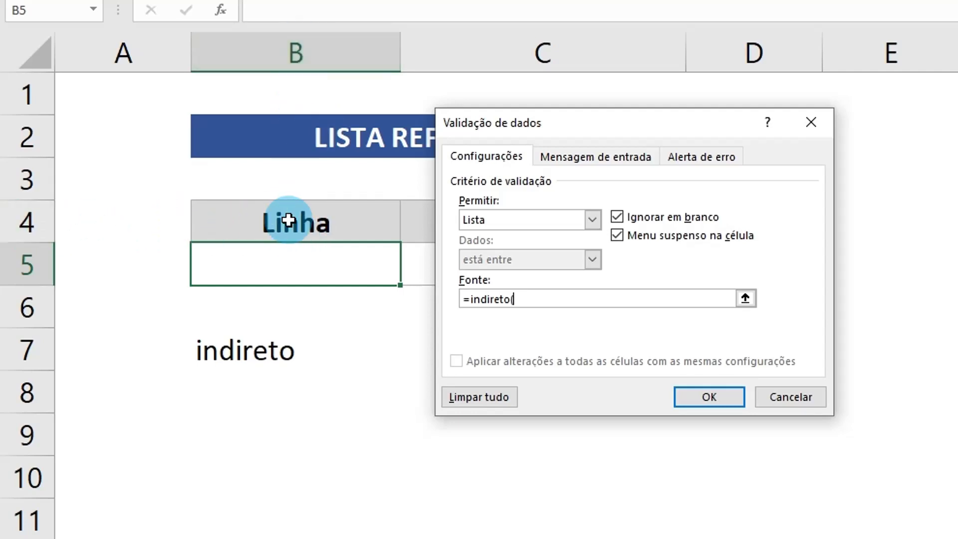
{"action": "type", "text": "b4)"}
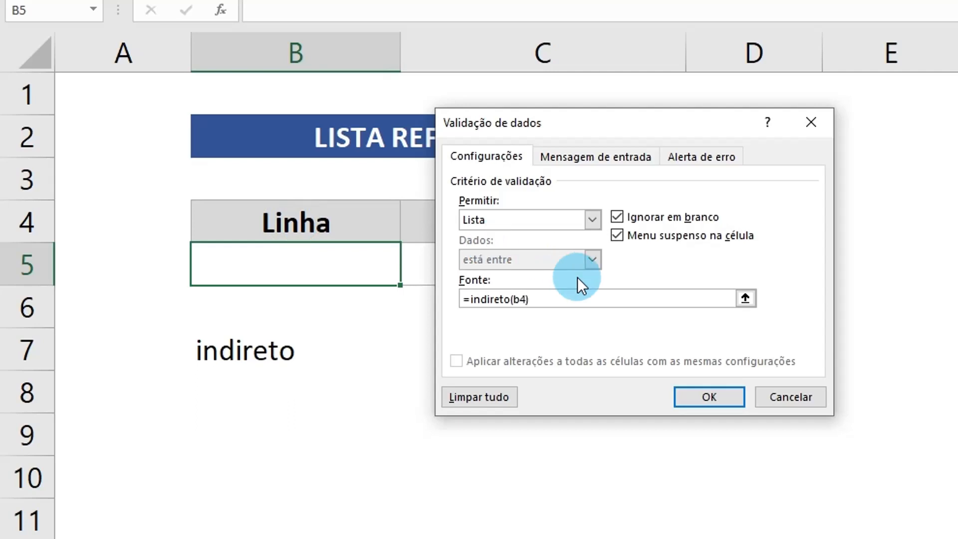
{"action": "left_click", "coordinate": [713, 396]}
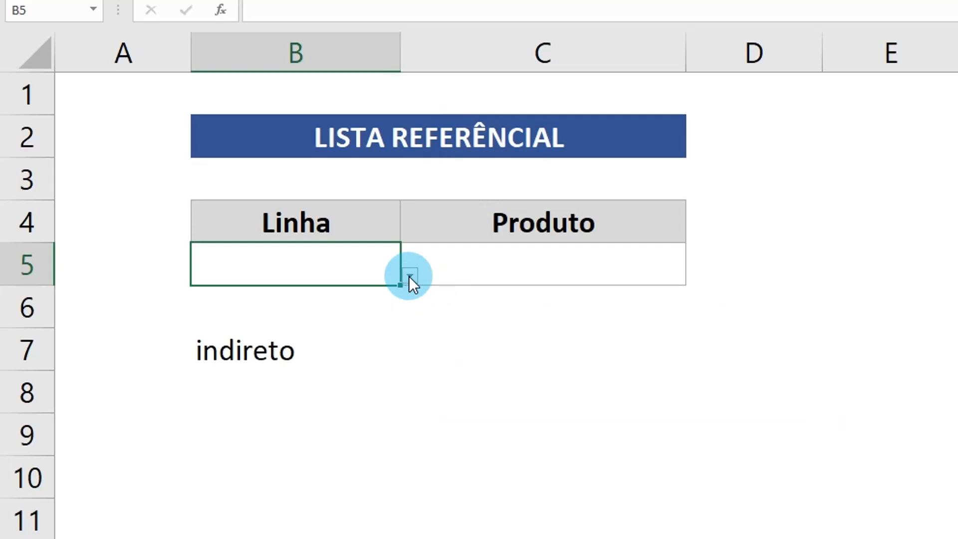
Step: Test the Linha dropdown in B5 by choosing Cozinha and switching the choice to Quarto
{"action": "left_click", "coordinate": [409, 276]}
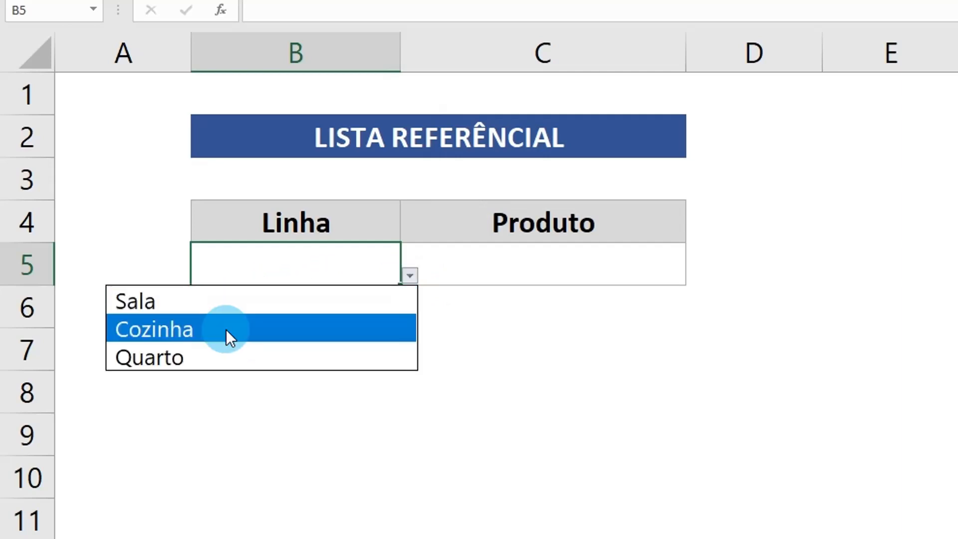
{"action": "left_click", "coordinate": [223, 329]}
{"action": "left_click", "coordinate": [409, 275]}
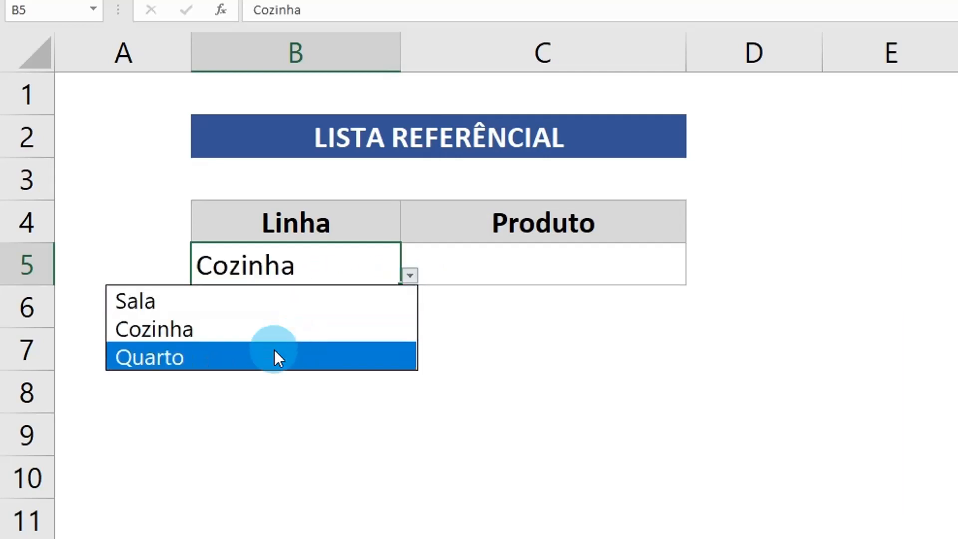
{"action": "left_click", "coordinate": [274, 357]}
Step: Clear the Linha header in B4 to test the dropdown's dependence on it, and empty cell B5
{"action": "left_click", "coordinate": [337, 222]}
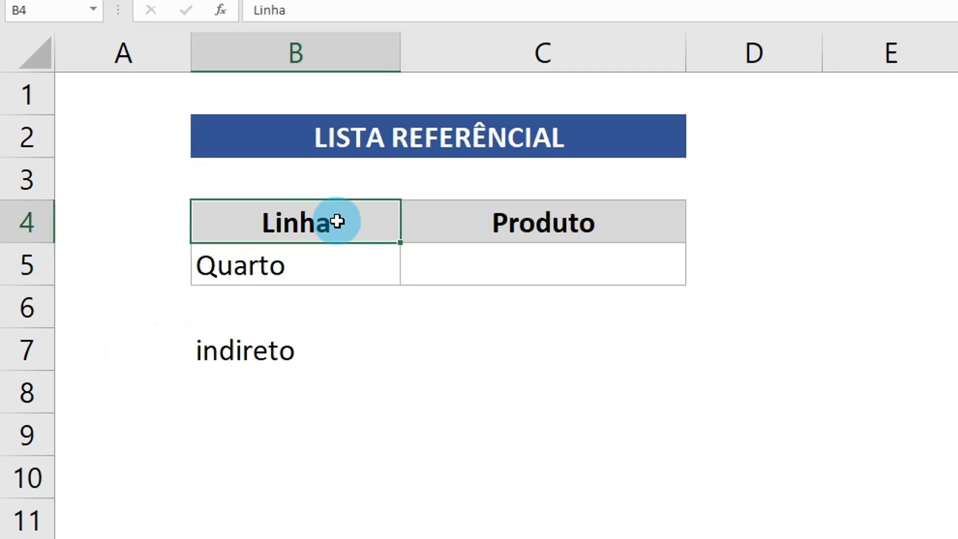
{"action": "key", "text": "Delete"}
{"action": "left_click", "coordinate": [341, 257]}
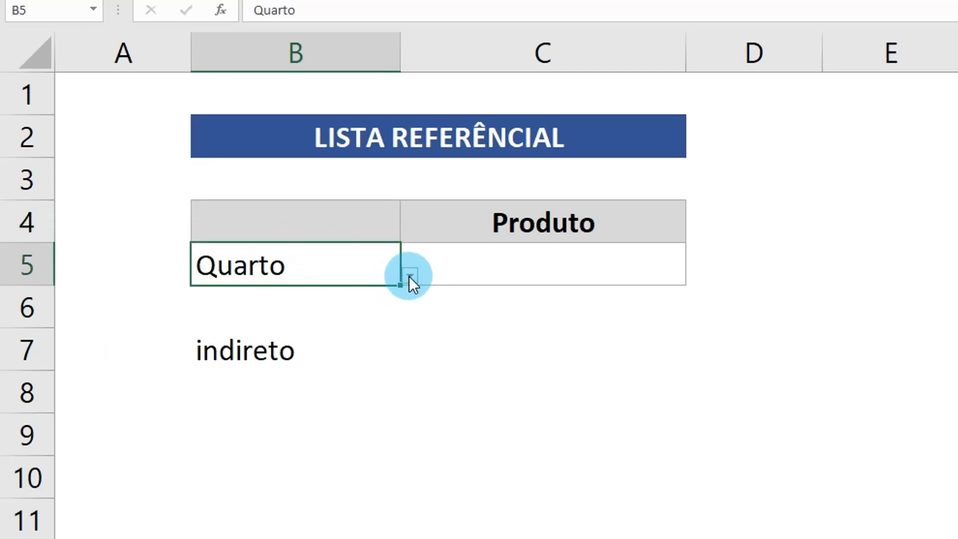
{"action": "left_click", "coordinate": [336, 224]}
{"action": "left_click", "coordinate": [333, 258]}
{"action": "key", "text": "Delete"}
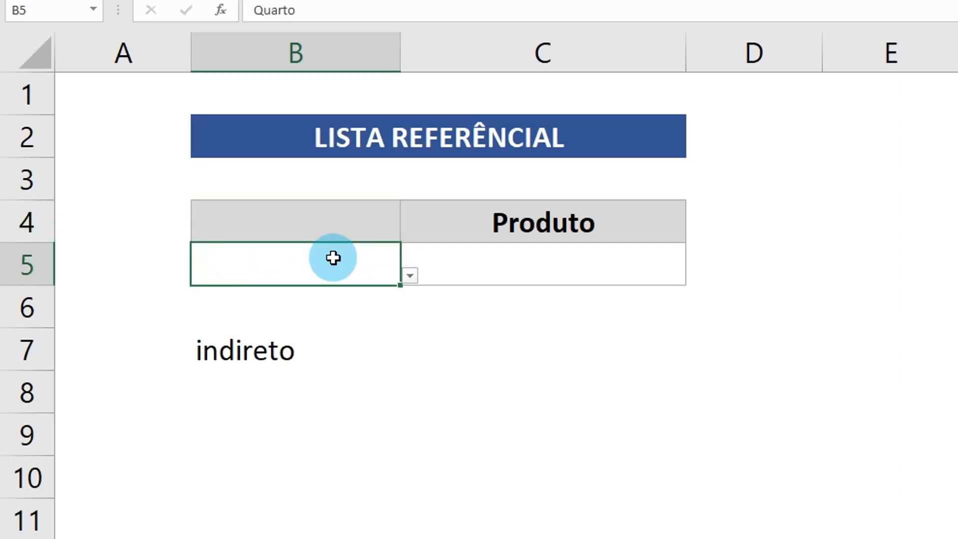
Step: Enter Linha again as the header in cell B4, with a capital L
{"action": "left_click", "coordinate": [330, 224]}
{"action": "type", "text": "I"}
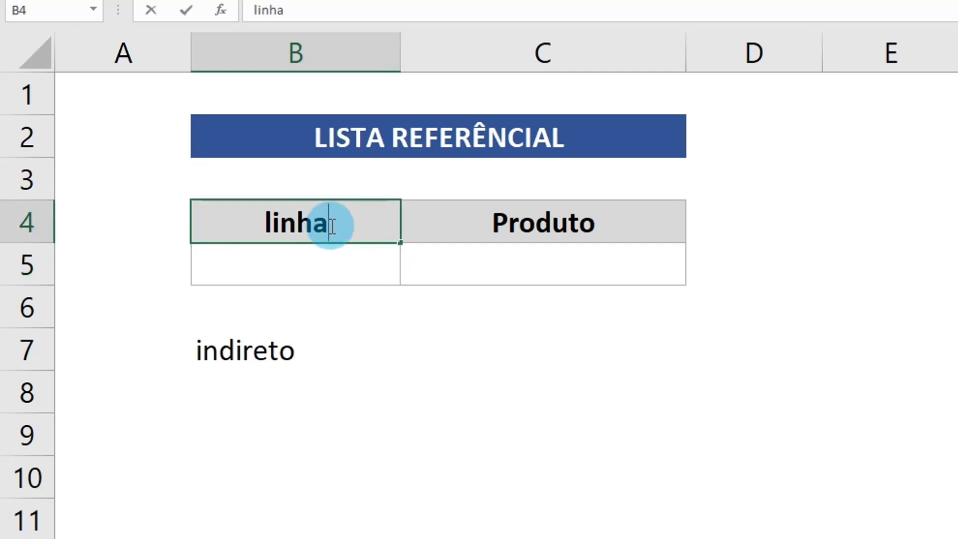
{"action": "type", "text": "in"}
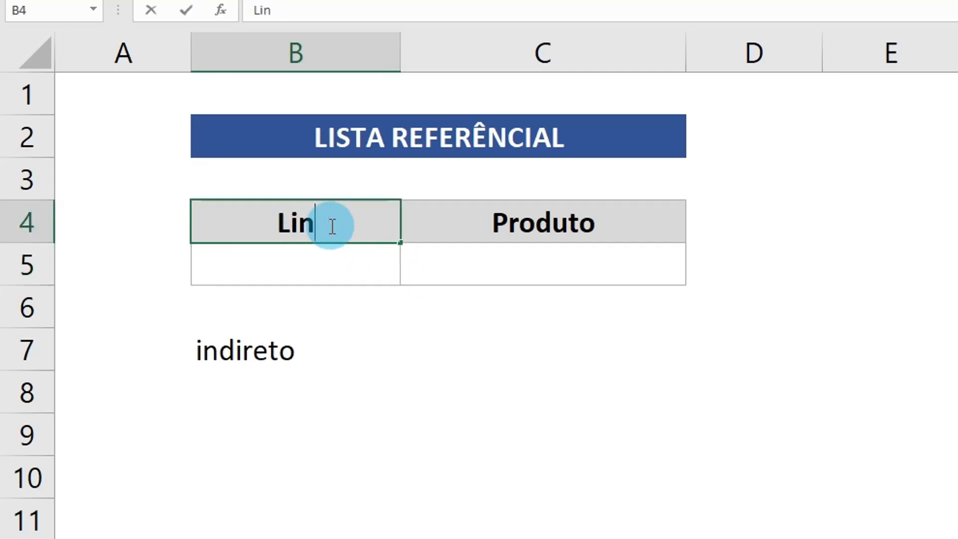
{"action": "type", "text": "ha"}
{"action": "key", "text": "Return"}
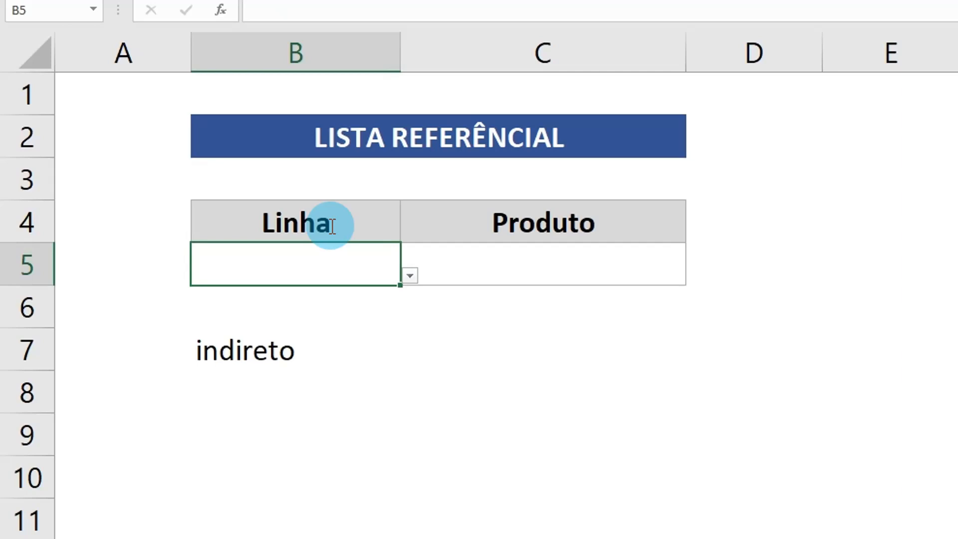
Step: Recheck the B5 dropdown and the Linha header against the source tables on the Lista sheet
{"action": "left_click", "coordinate": [409, 276]}
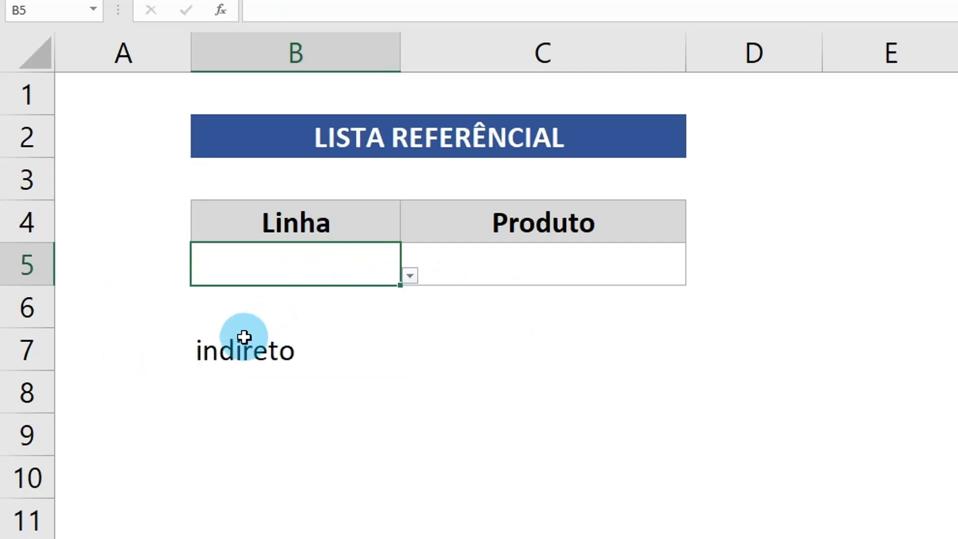
{"action": "left_click", "coordinate": [246, 342]}
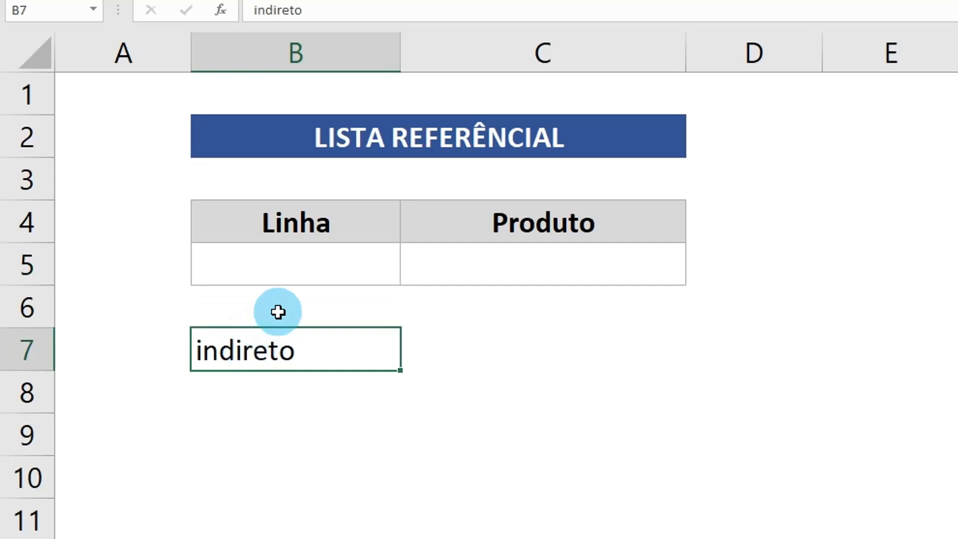
{"action": "left_click", "coordinate": [295, 220]}
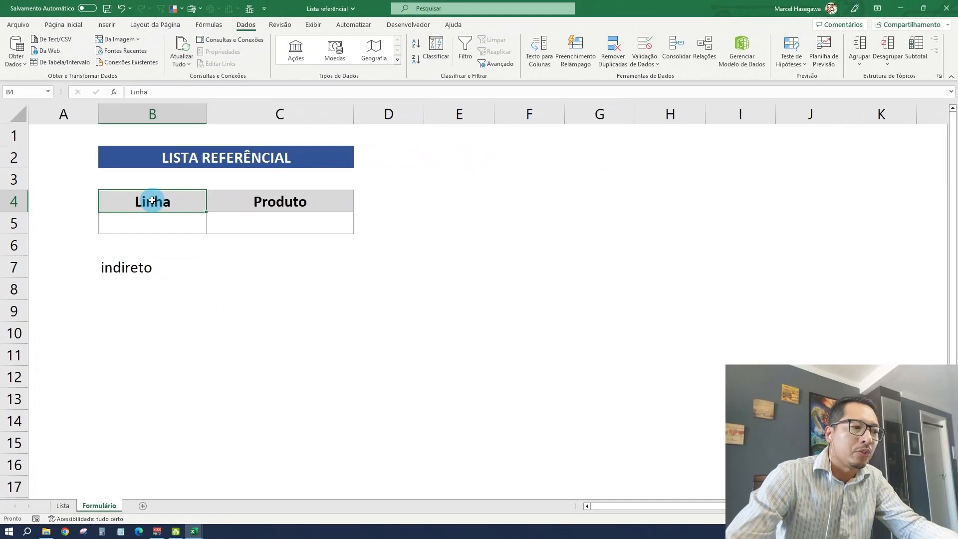
{"action": "left_click", "coordinate": [63, 506]}
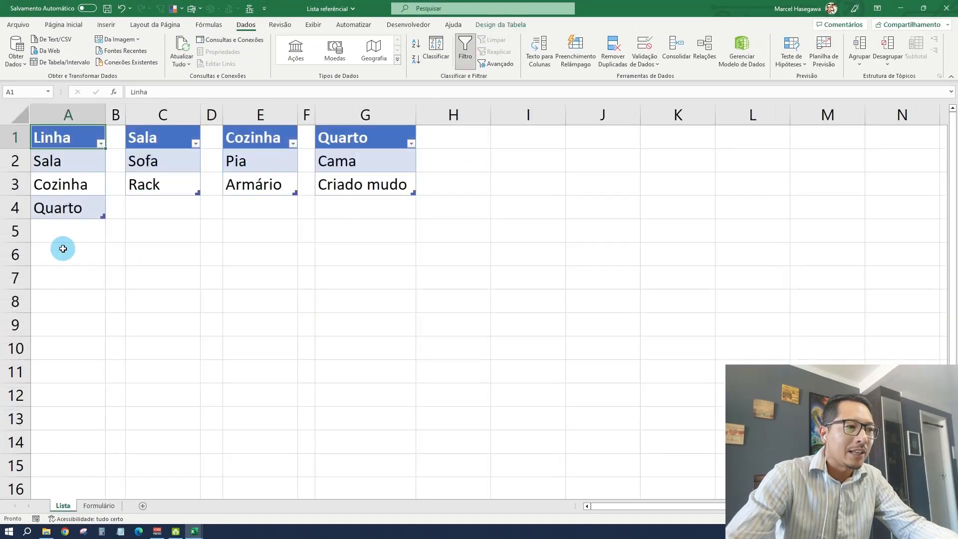
{"action": "left_click", "coordinate": [101, 506]}
Step: Apply list data validation to cell C5 under Produto with the source =indireto(b5), accepting it while B5 is empty
{"action": "left_click", "coordinate": [266, 219]}
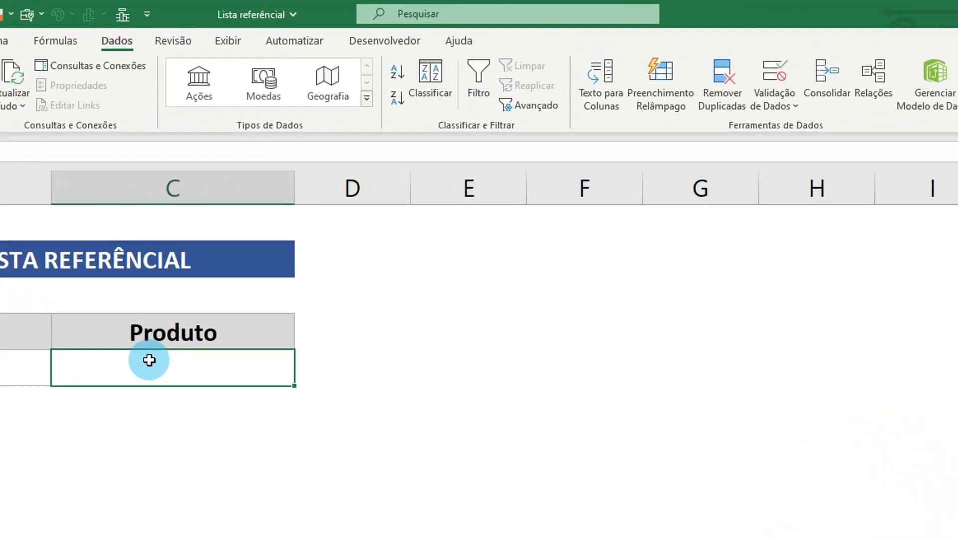
{"action": "left_click", "coordinate": [797, 106]}
{"action": "left_click", "coordinate": [797, 128]}
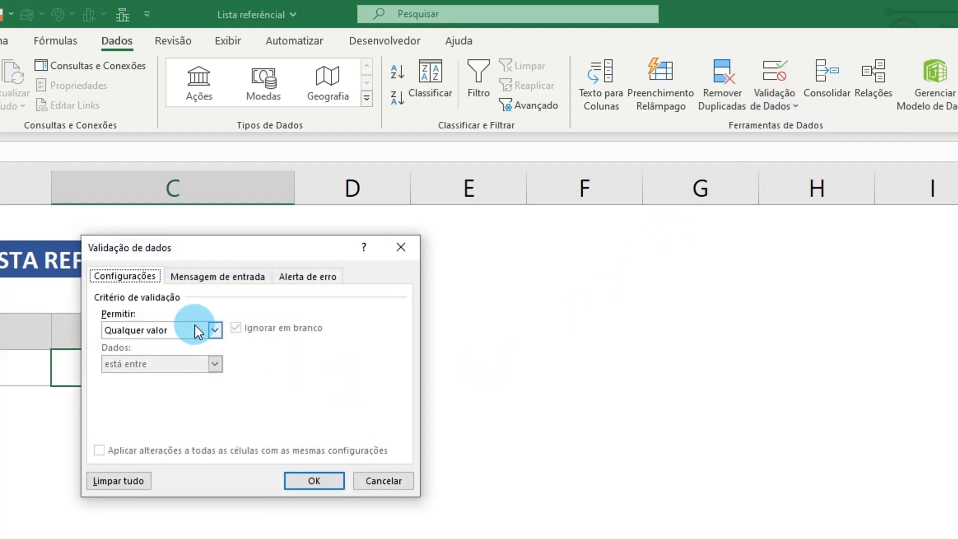
{"action": "left_click", "coordinate": [194, 327]}
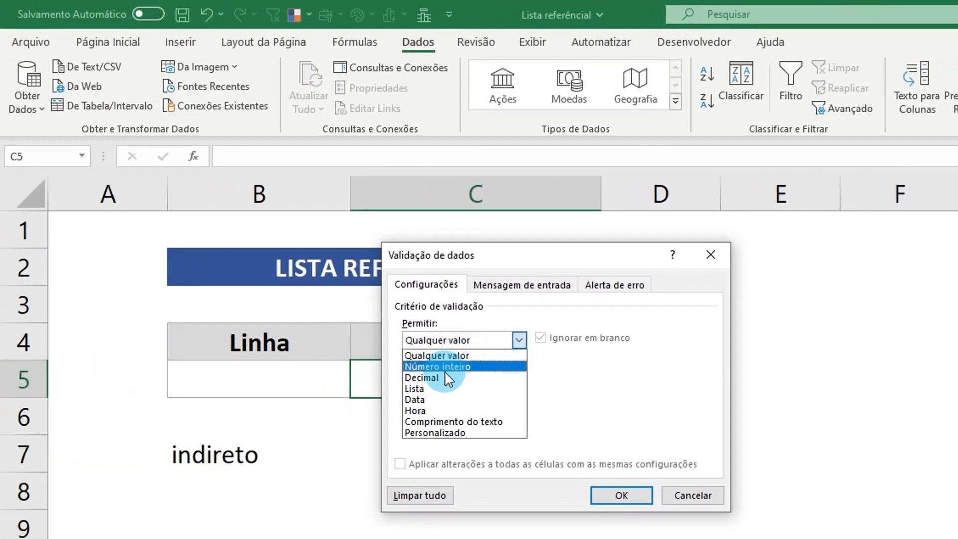
{"action": "left_click", "coordinate": [442, 388]}
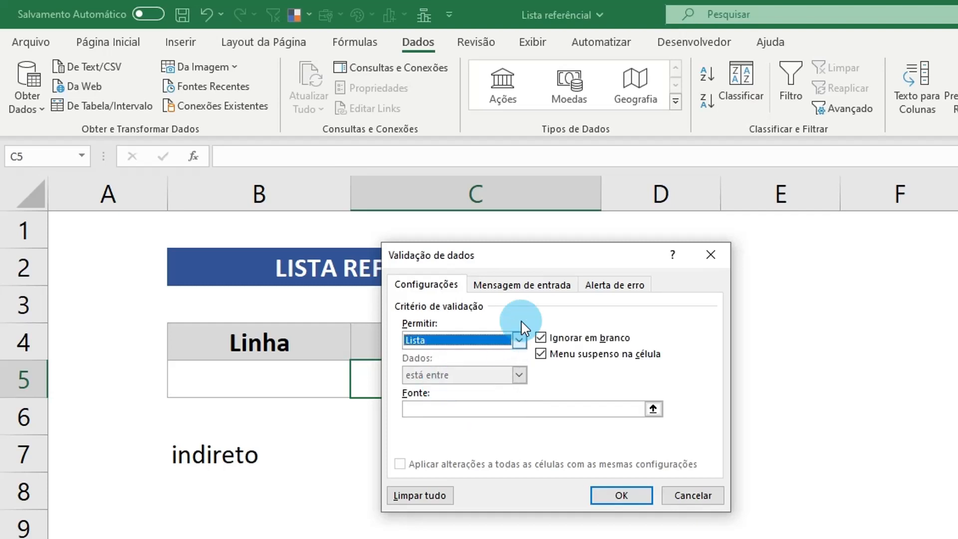
{"action": "left_click_drag", "start_coordinate": [552, 256], "coordinate": [772, 224]}
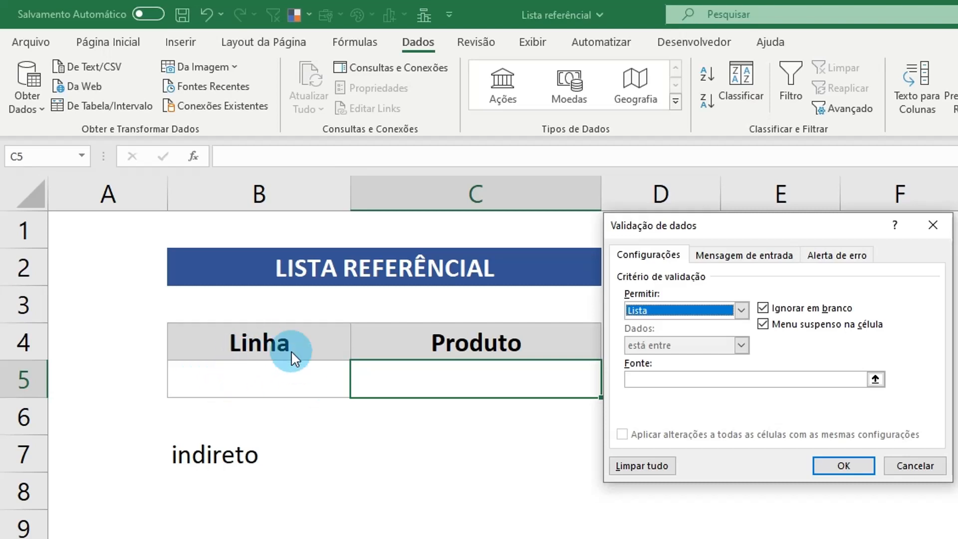
{"action": "left_click", "coordinate": [768, 379]}
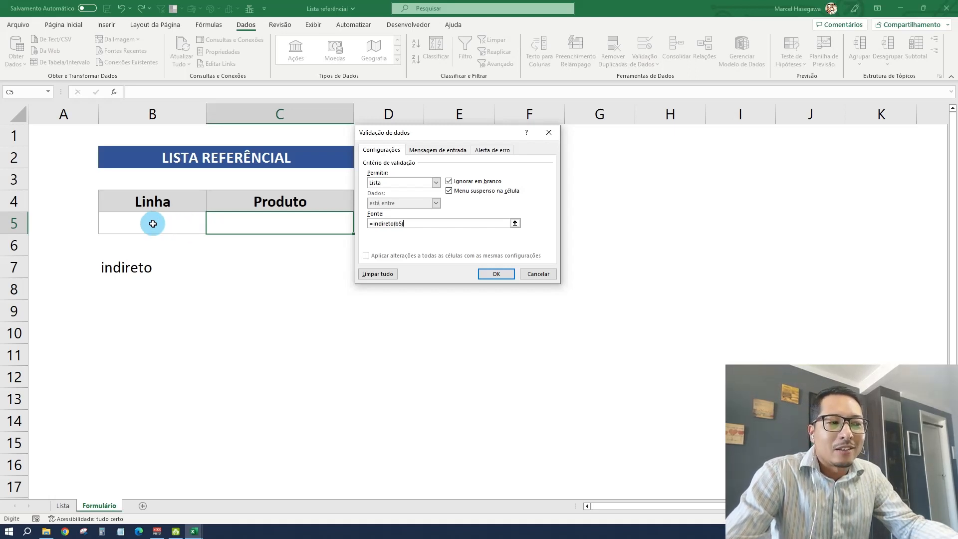
{"action": "left_click", "coordinate": [502, 274]}
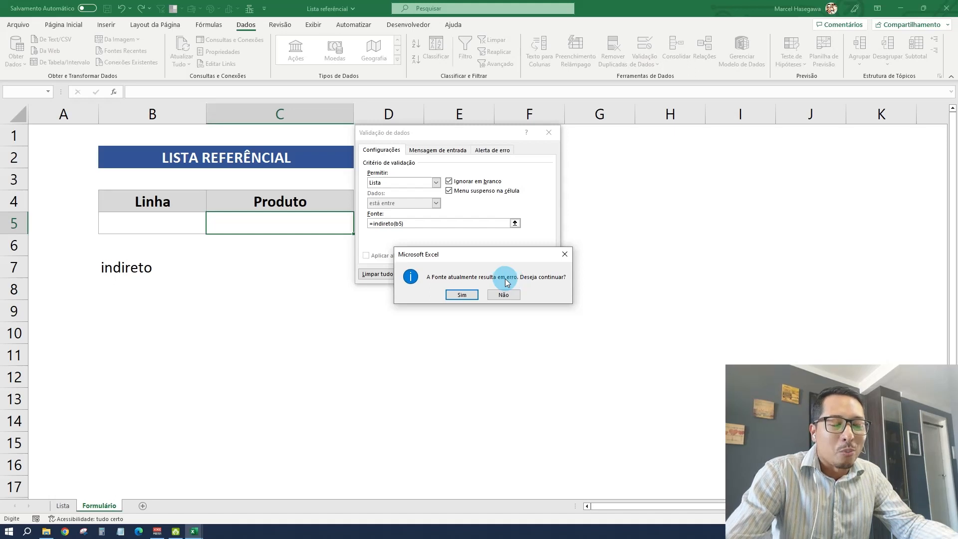
{"action": "left_click", "coordinate": [462, 296]}
Step: Select Sala as the Linha in B5 and Rack as the Produto in C5 from their dropdowns
{"action": "left_click", "coordinate": [179, 221]}
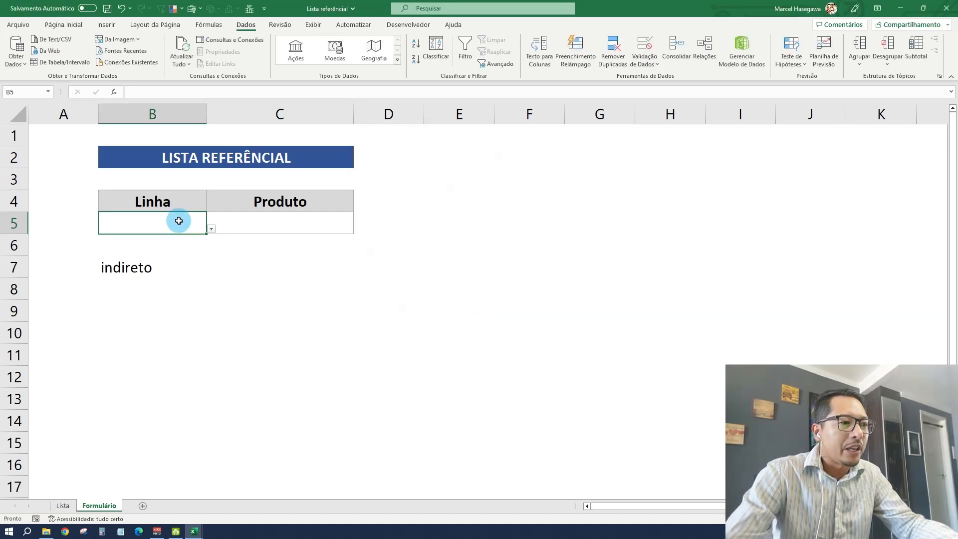
{"action": "left_click", "coordinate": [212, 229]}
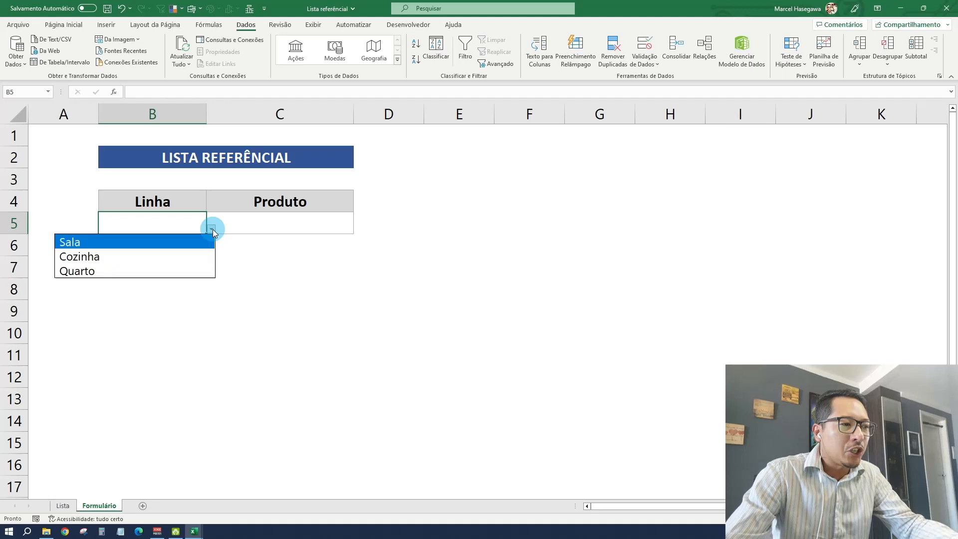
{"action": "left_click", "coordinate": [174, 243]}
{"action": "left_click", "coordinate": [287, 219]}
{"action": "left_click", "coordinate": [358, 229]}
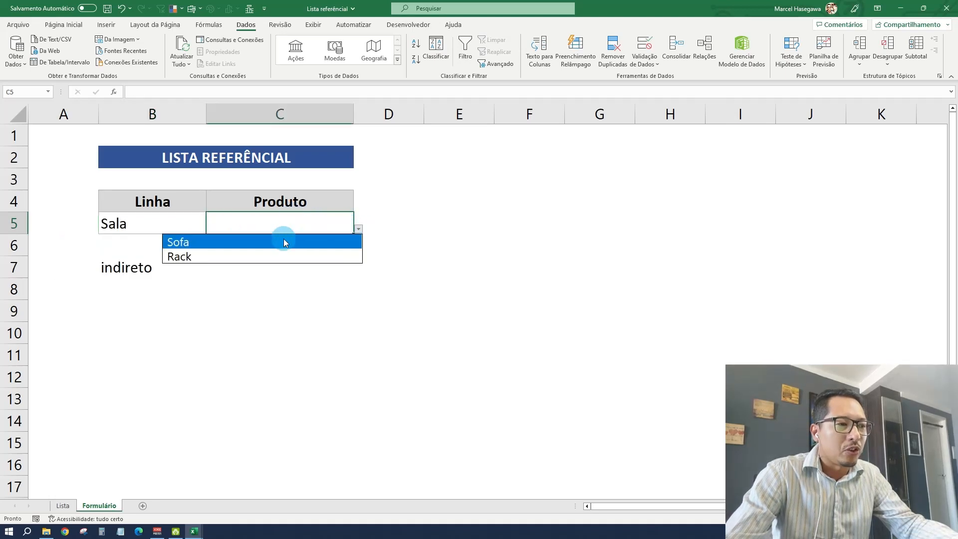
{"action": "left_click", "coordinate": [204, 257]}
Step: Switch the Linha in B5 to Quarto and check which Produto options the C5 dropdown offers
{"action": "left_click", "coordinate": [187, 225]}
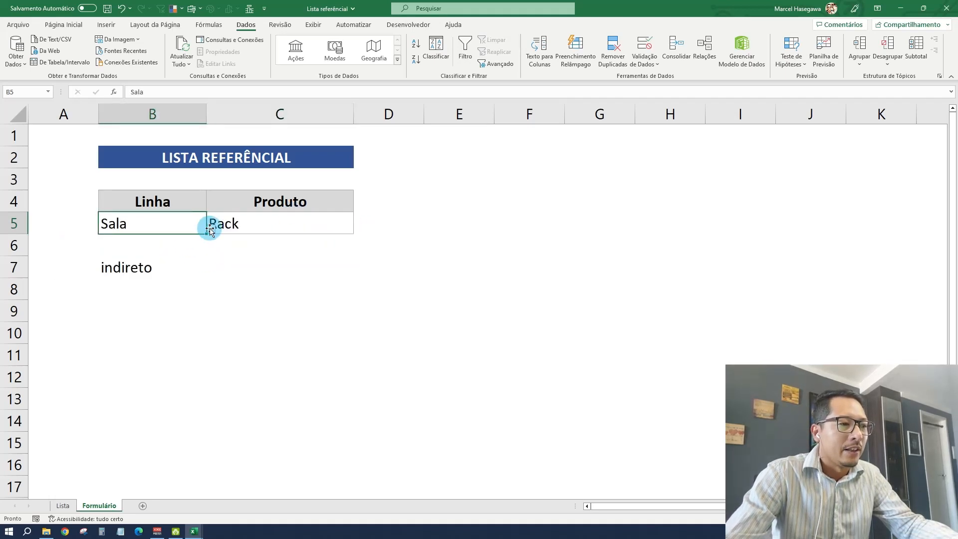
{"action": "left_click", "coordinate": [210, 229]}
{"action": "left_click", "coordinate": [133, 271]}
{"action": "left_click", "coordinate": [302, 221]}
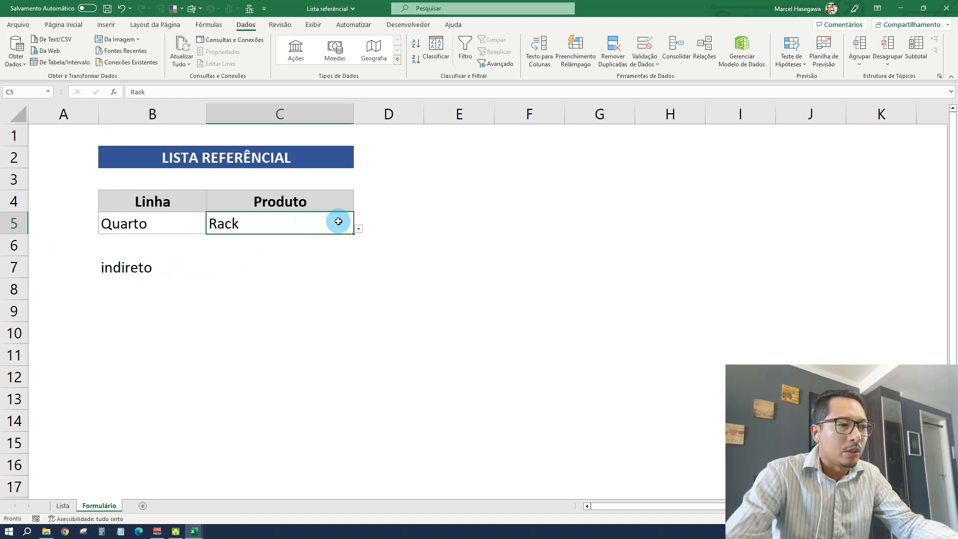
{"action": "left_click", "coordinate": [360, 231]}
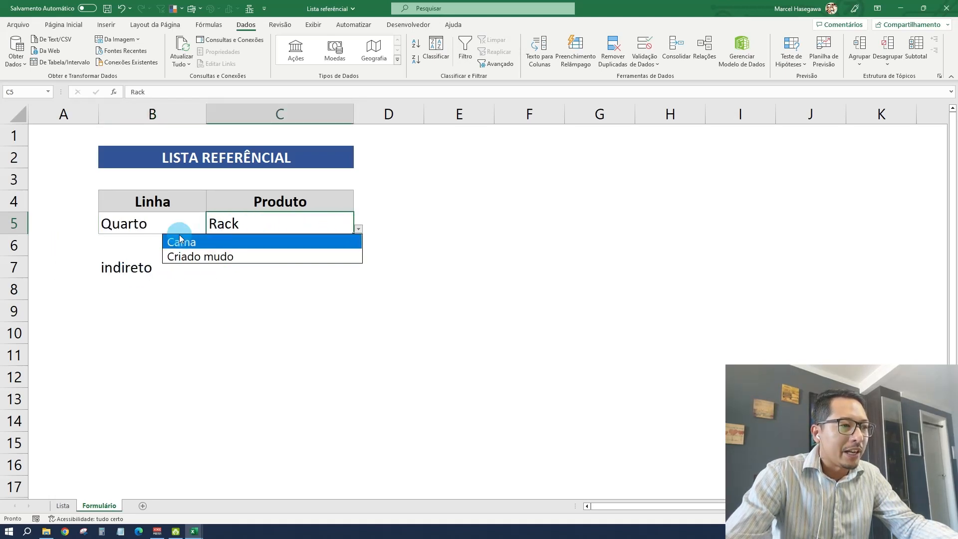
Step: Select Cozinha as the Linha in B5 and Armário as the Produto in C5 from their dropdowns
{"action": "left_click", "coordinate": [157, 227]}
{"action": "left_click", "coordinate": [157, 227]}
{"action": "left_click", "coordinate": [210, 229]}
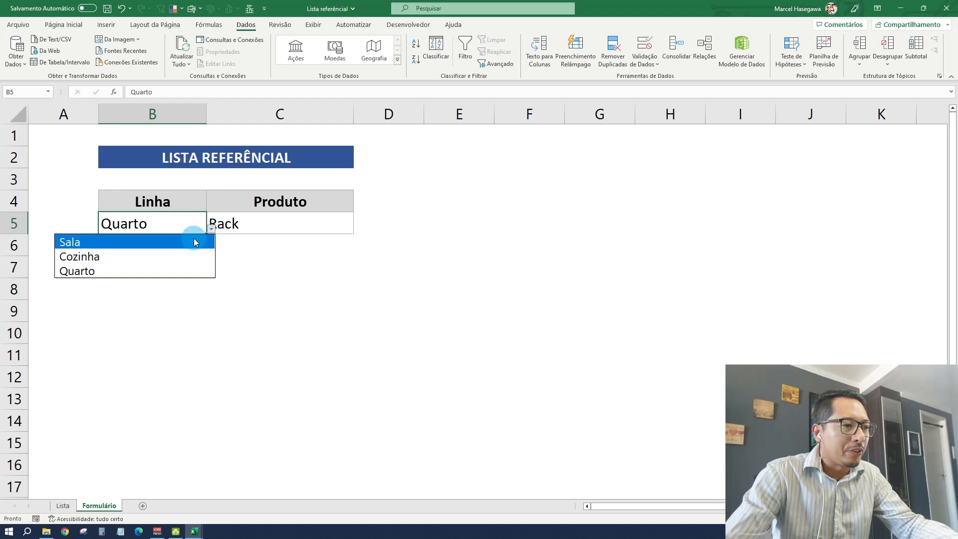
{"action": "left_click", "coordinate": [179, 255]}
{"action": "left_click", "coordinate": [291, 221]}
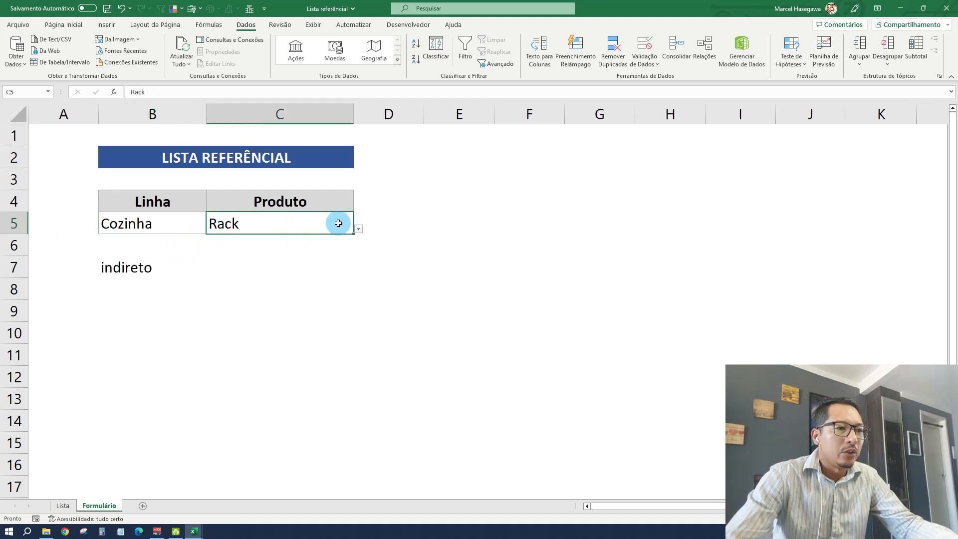
{"action": "left_click", "coordinate": [359, 229]}
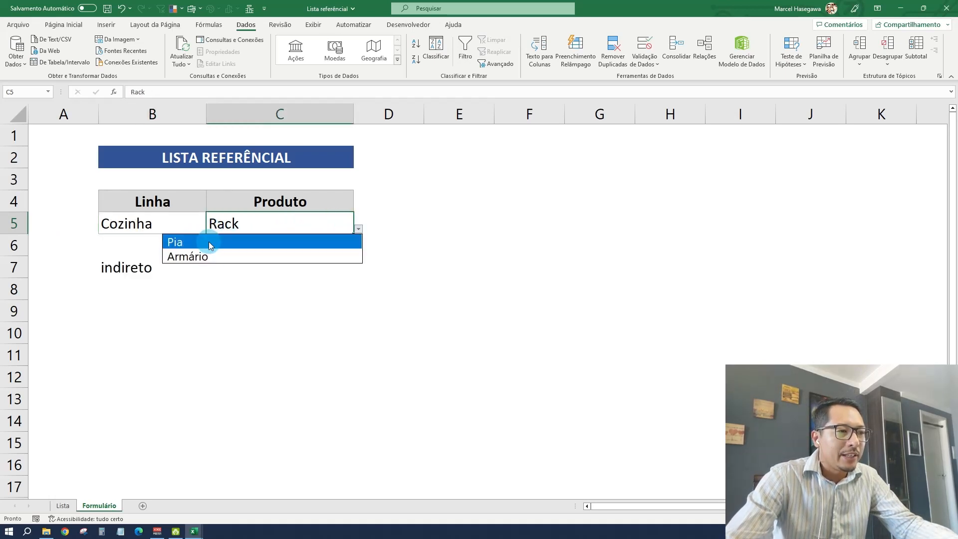
{"action": "left_click", "coordinate": [213, 255]}
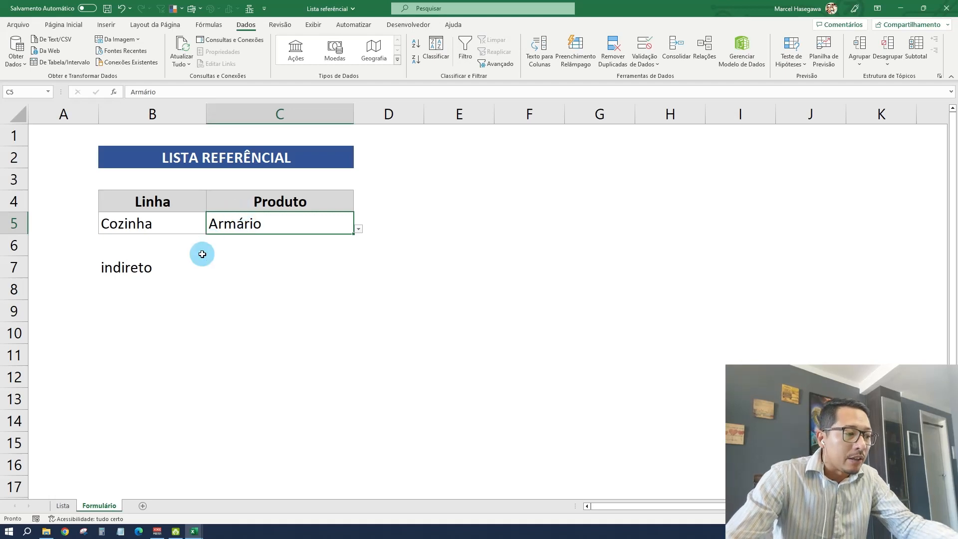
Step: Add Microondas to the Cozinha table on the Lista sheet by entering it in E4 directly below Armário
{"action": "left_click", "coordinate": [64, 506]}
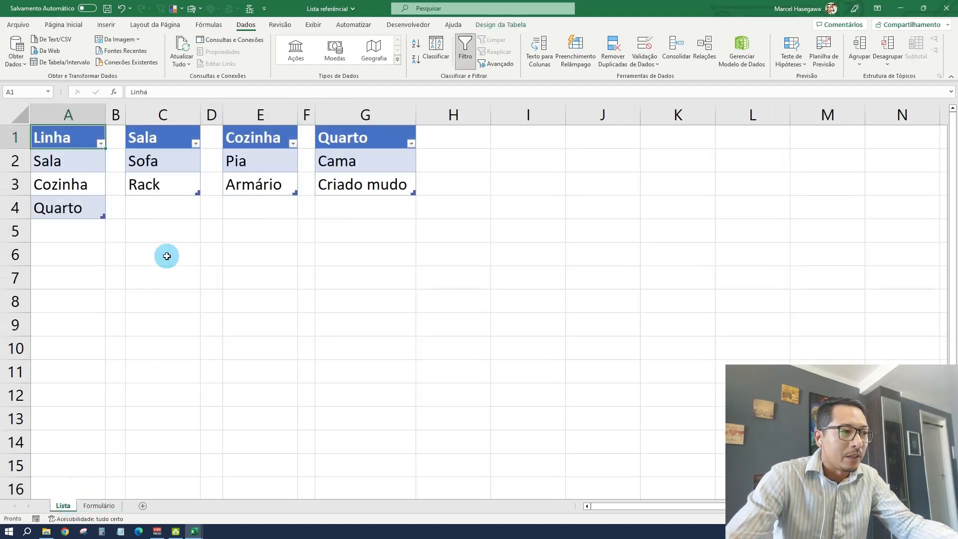
{"action": "left_click", "coordinate": [251, 208]}
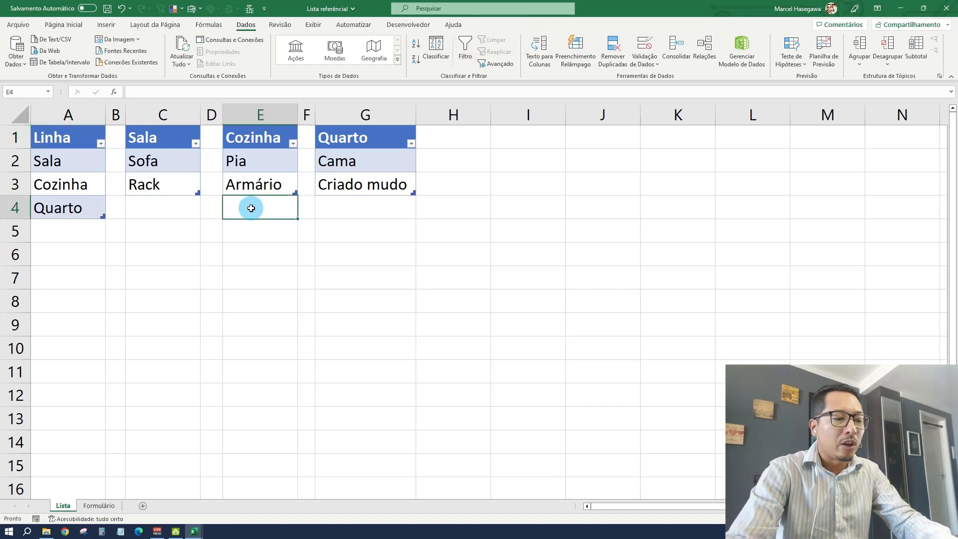
{"action": "type", "text": "Microondas"}
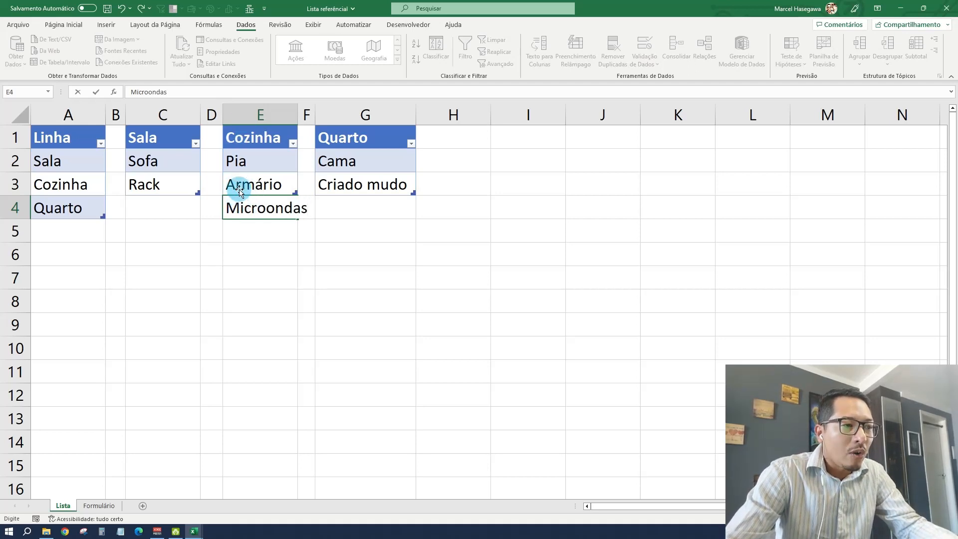
{"action": "key", "text": "Return"}
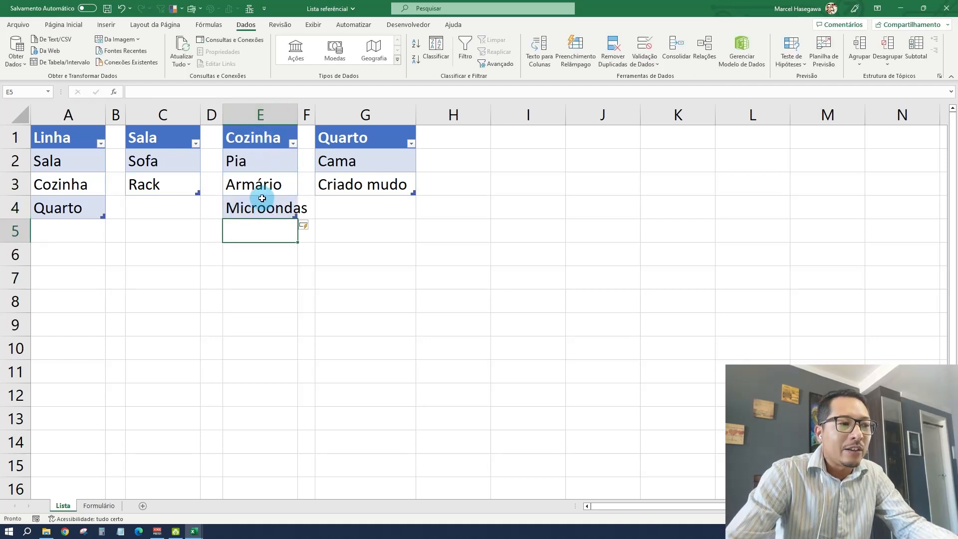
{"action": "left_click", "coordinate": [256, 208]}
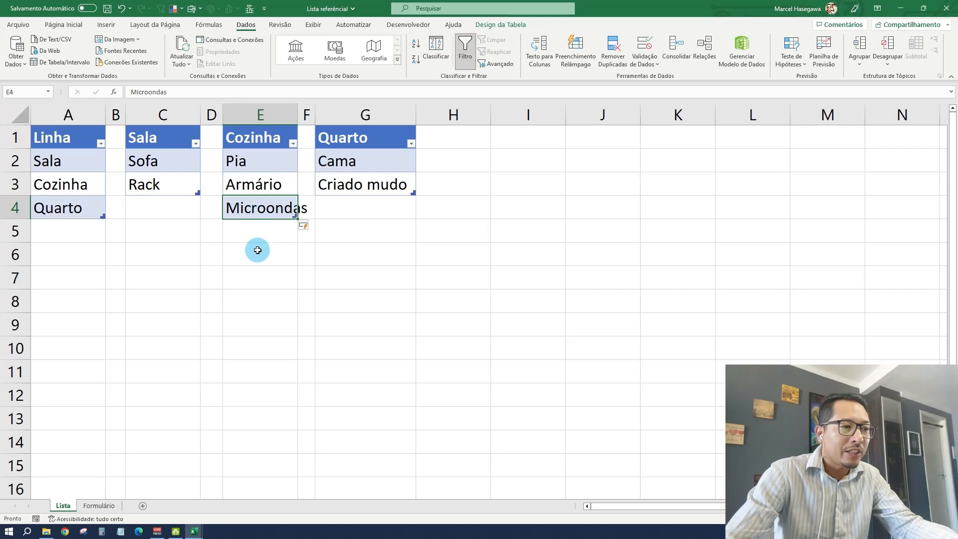
Step: Enter Geladeira in cell E6, leaving an empty row between it and the Cozinha table
{"action": "left_click", "coordinate": [257, 250]}
{"action": "type", "text": "G"}
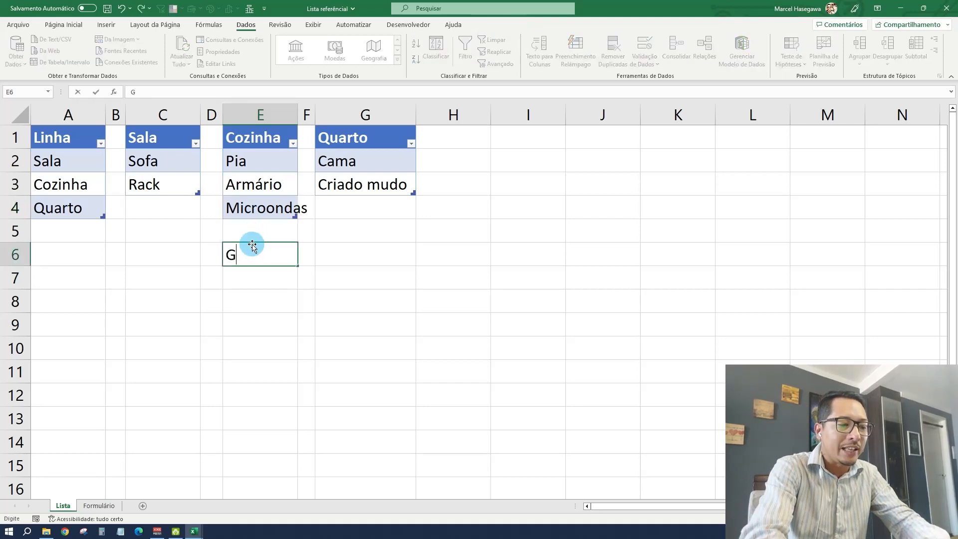
{"action": "type", "text": "eladeira"}
{"action": "key", "text": "Return"}
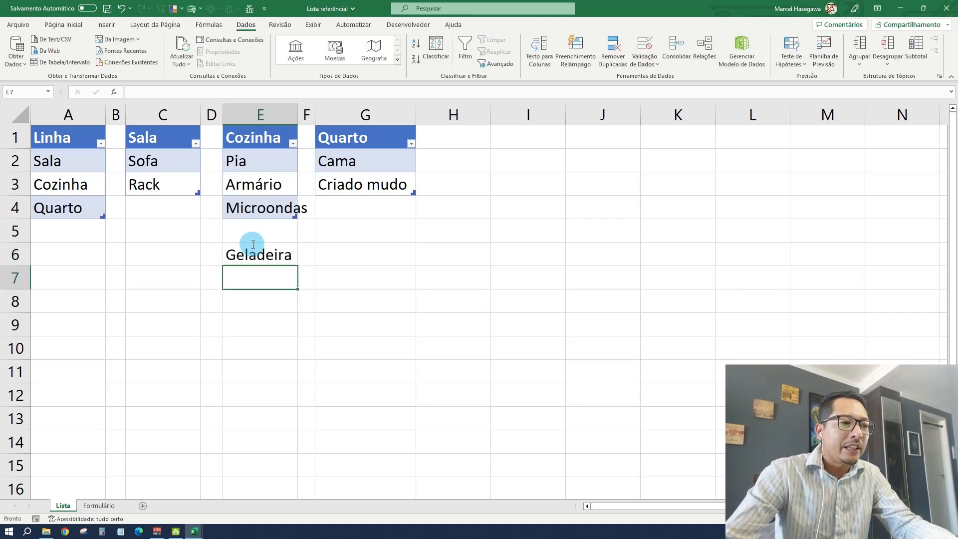
{"action": "left_click", "coordinate": [255, 252]}
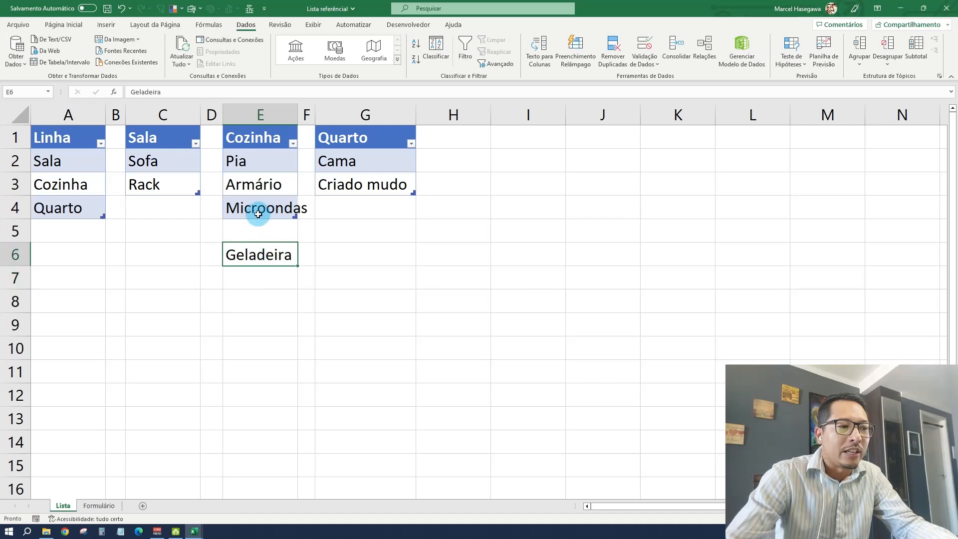
Step: Check on the Formulário sheet which Cozinha items the Produto dropdown in C5 offers
{"action": "left_click", "coordinate": [105, 506]}
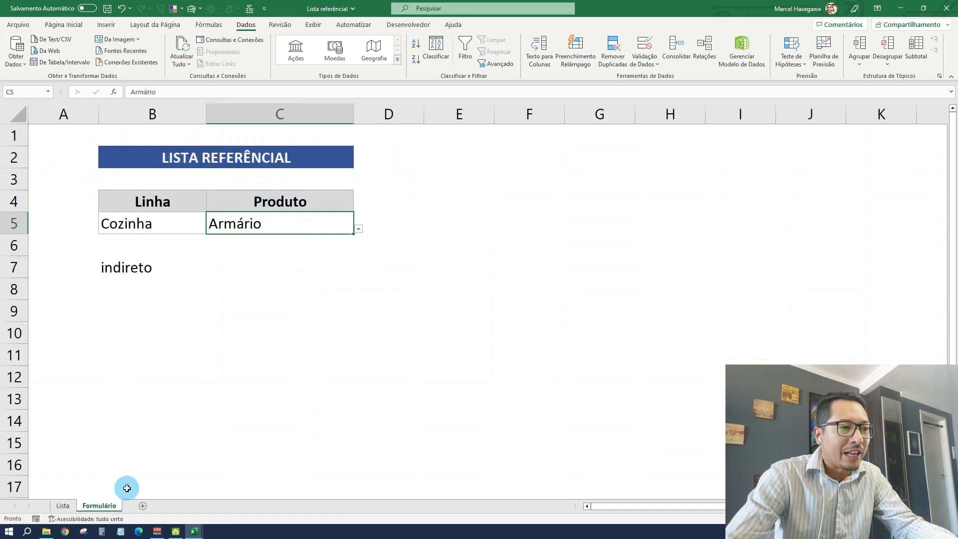
{"action": "left_click", "coordinate": [358, 229]}
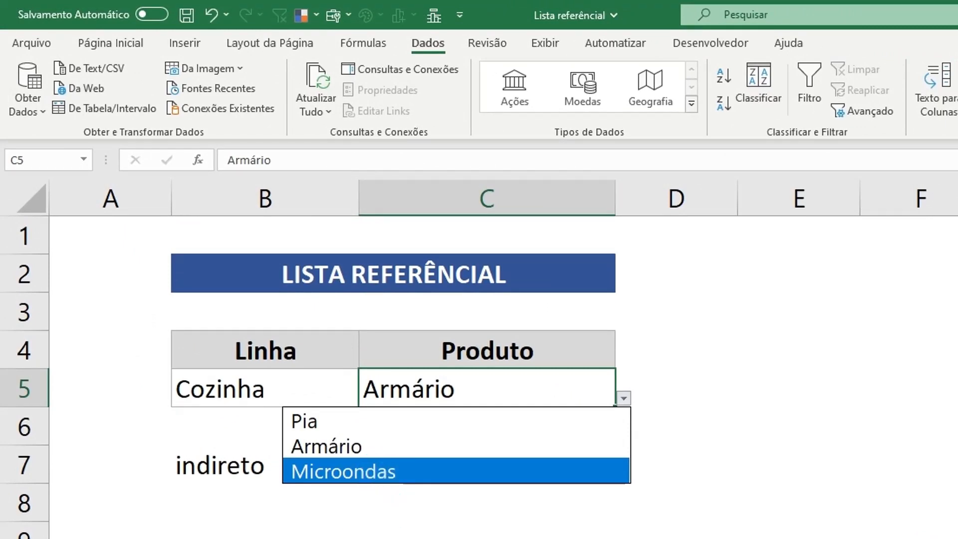
{"action": "key", "text": "Escape"}
Step: Clear Geladeira from E6 on the Lista sheet, re-enter it in E5 directly below Microondas, and recheck the Produto dropdown on the Formulário sheet
{"action": "left_click", "coordinate": [309, 538]}
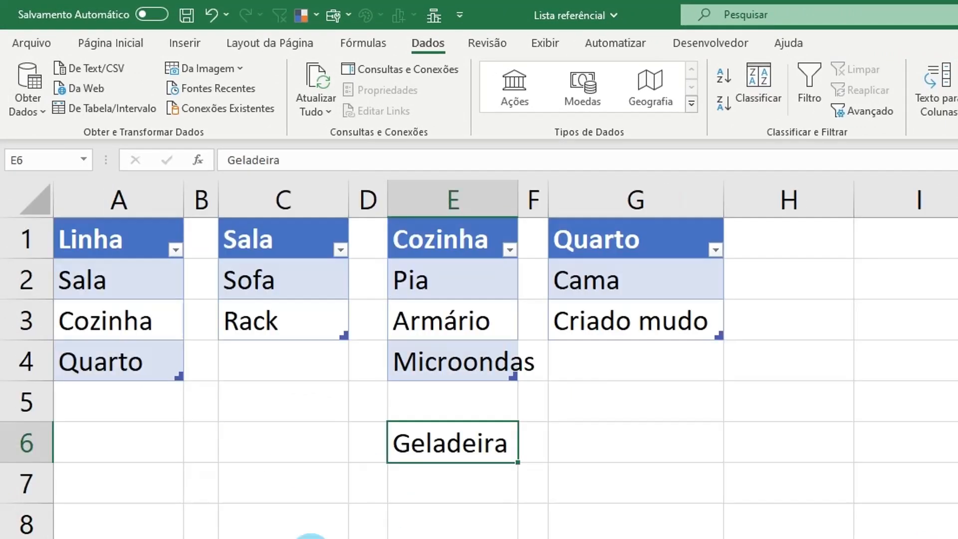
{"action": "key", "text": "Delete"}
{"action": "left_click", "coordinate": [431, 401]}
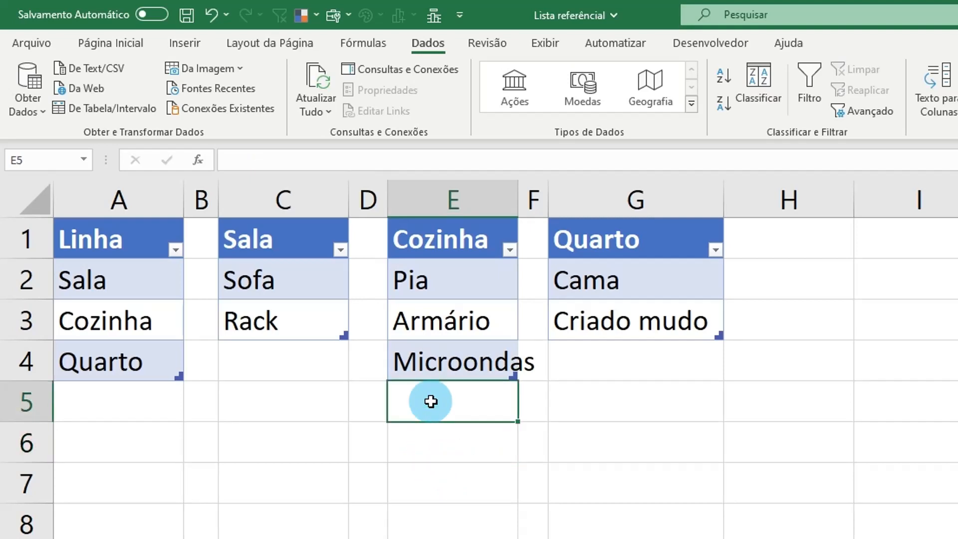
{"action": "type", "text": "Geladeira"}
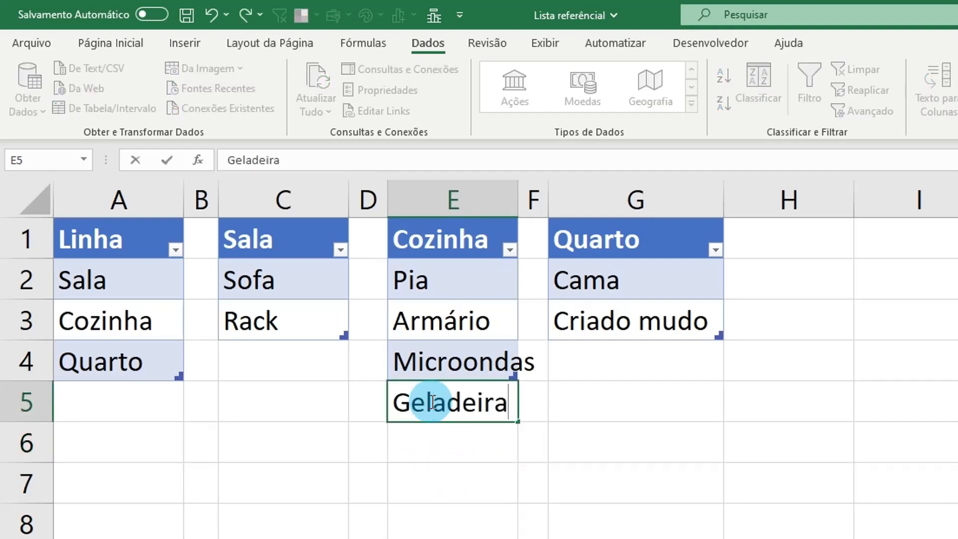
{"action": "key", "text": "Return"}
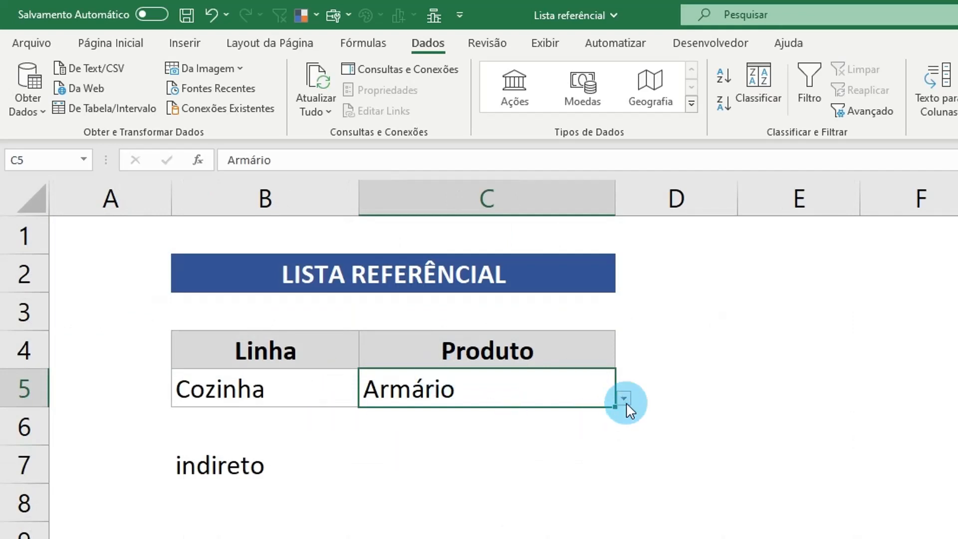
{"action": "left_click", "coordinate": [623, 398]}
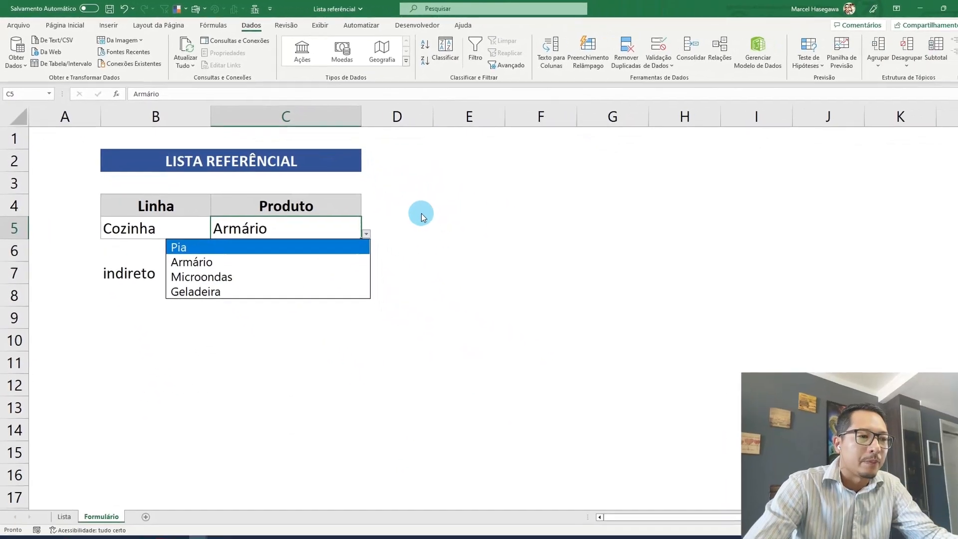
{"action": "left_click", "coordinate": [719, 358]}
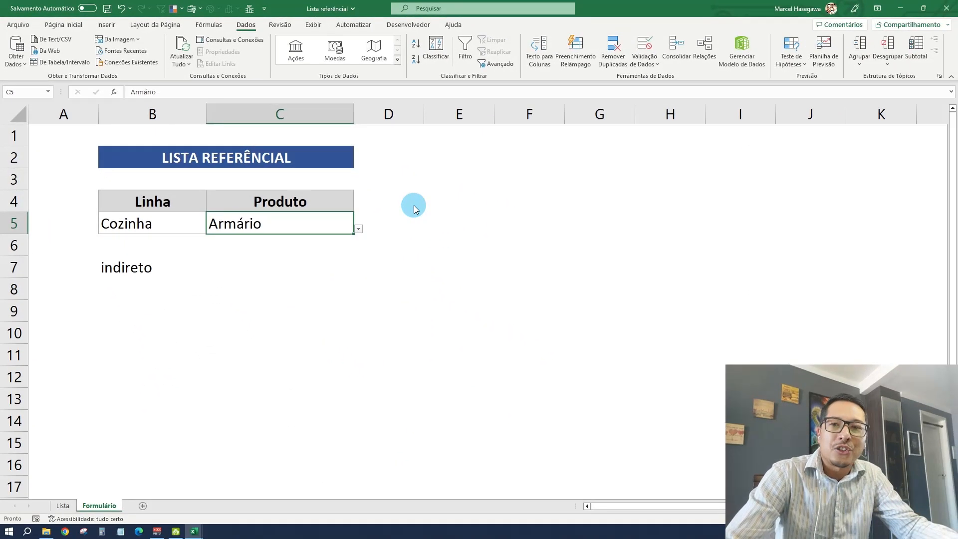